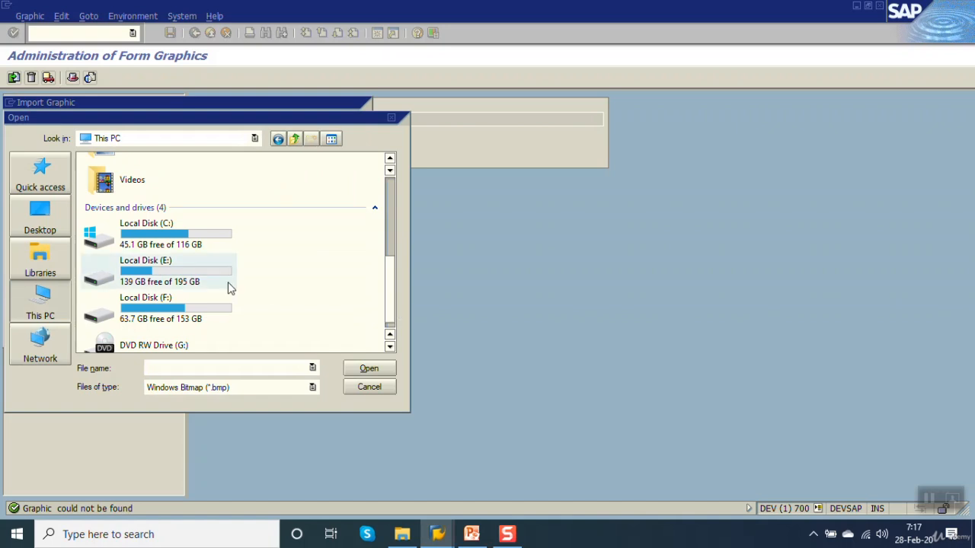
Step: Choose image1.bmp in the SAP\Smartforms folder on Local Disk (F:) as the graphic file to import
double_click(113, 311)
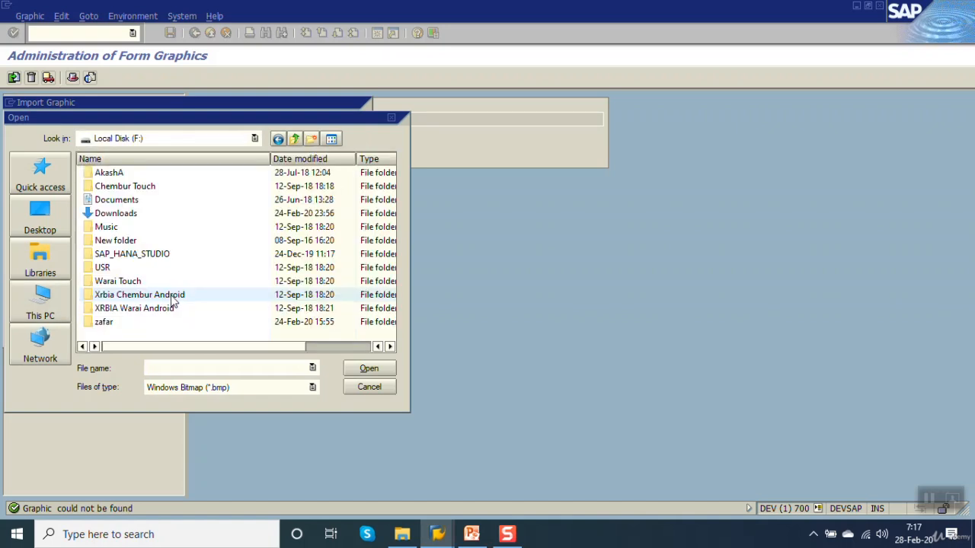
click(119, 322)
double_click(122, 323)
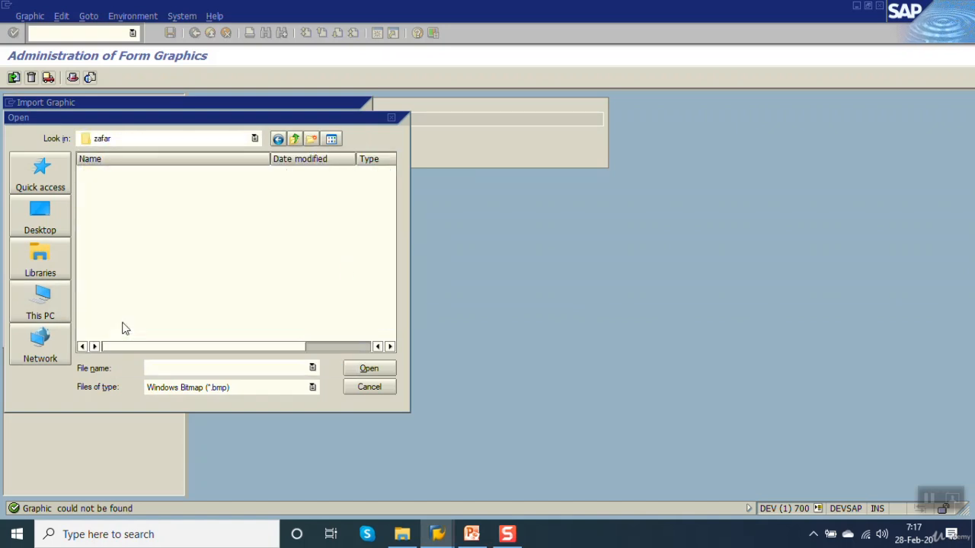
double_click(120, 296)
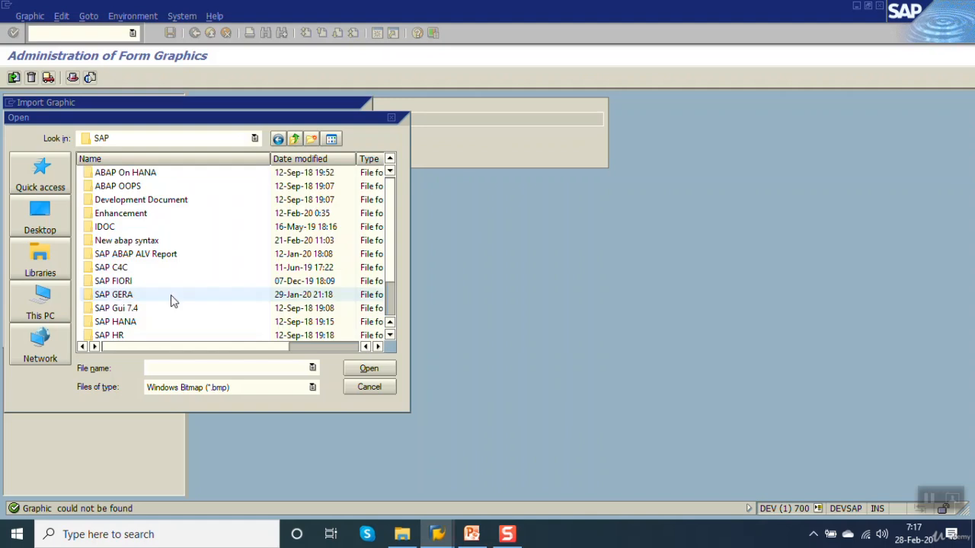
scroll(388, 239, down, 2)
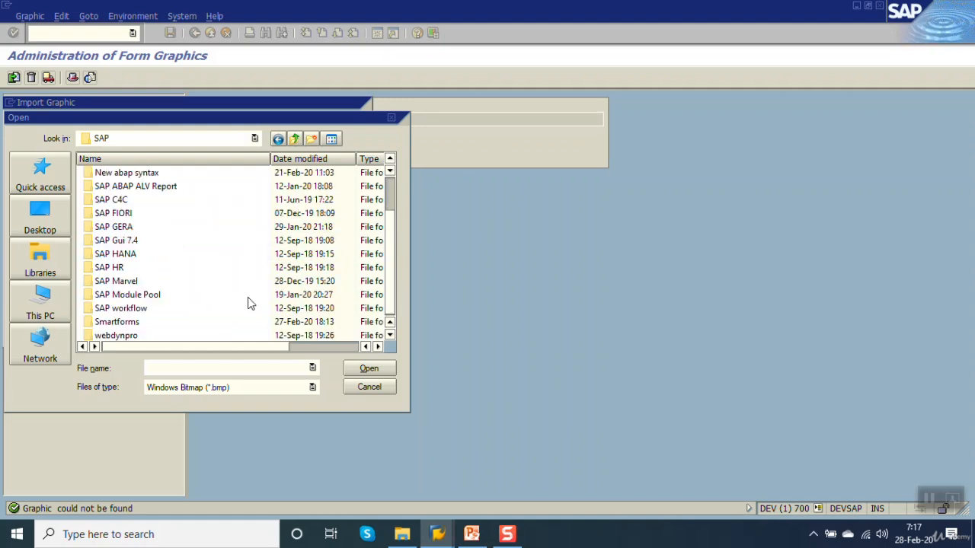
double_click(104, 322)
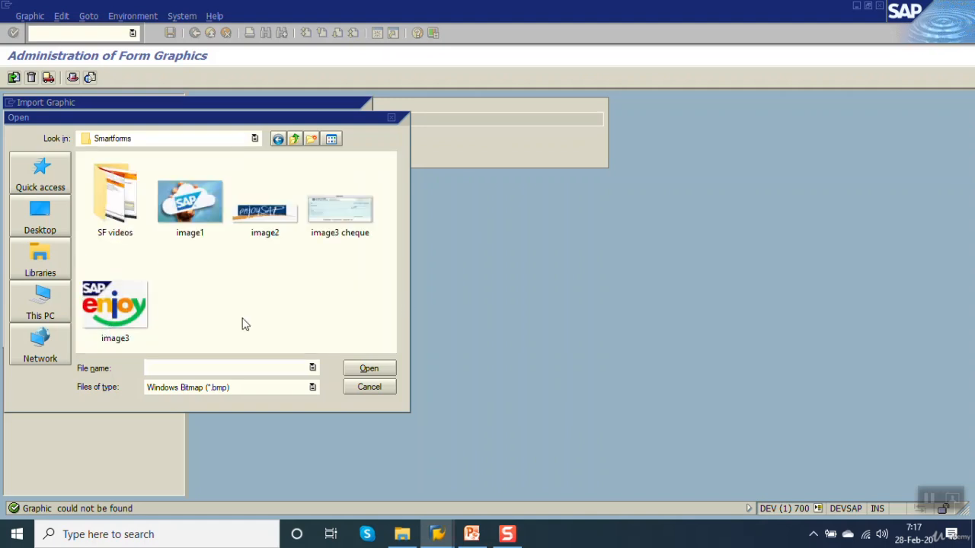
double_click(197, 215)
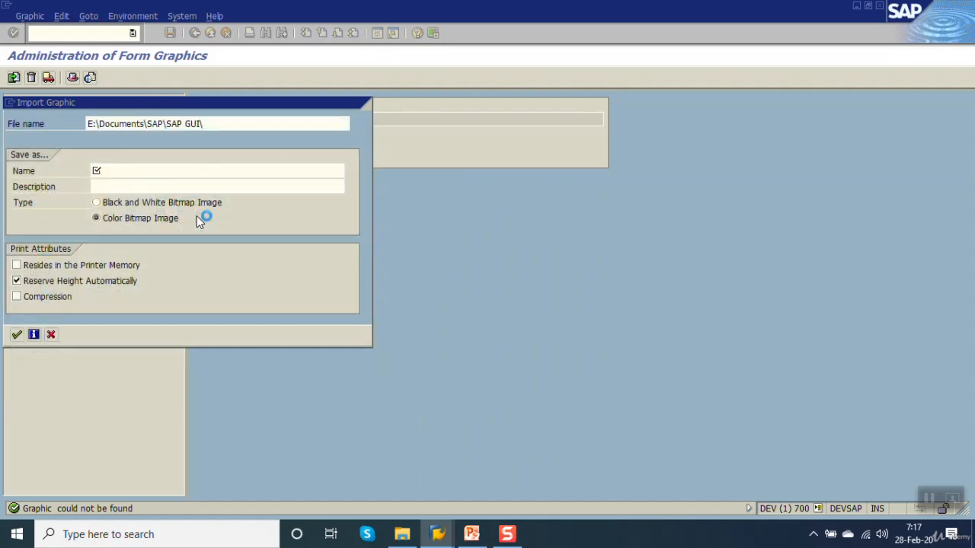
Step: Import the chosen file as a color bitmap image named ZZIMAGE1 with the description image1
click(156, 167)
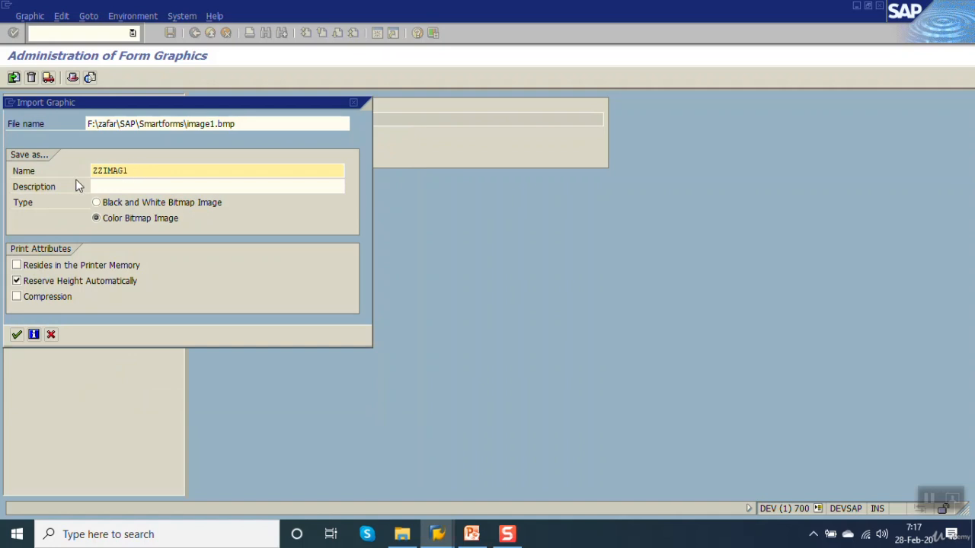
key(BackSpace)
key(BackSpace)
key(BackSpace)
key(BackSpace)
click(158, 184)
text(image1)
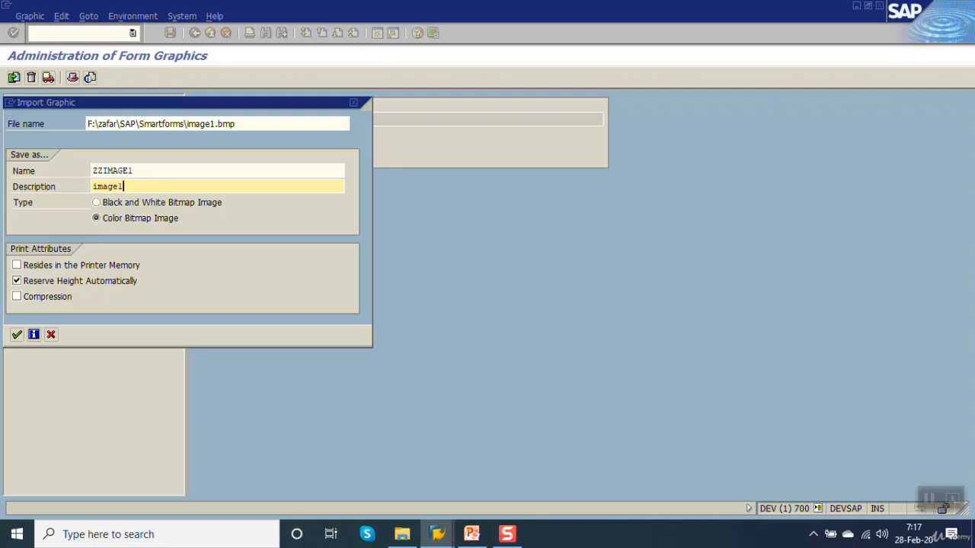
click(17, 336)
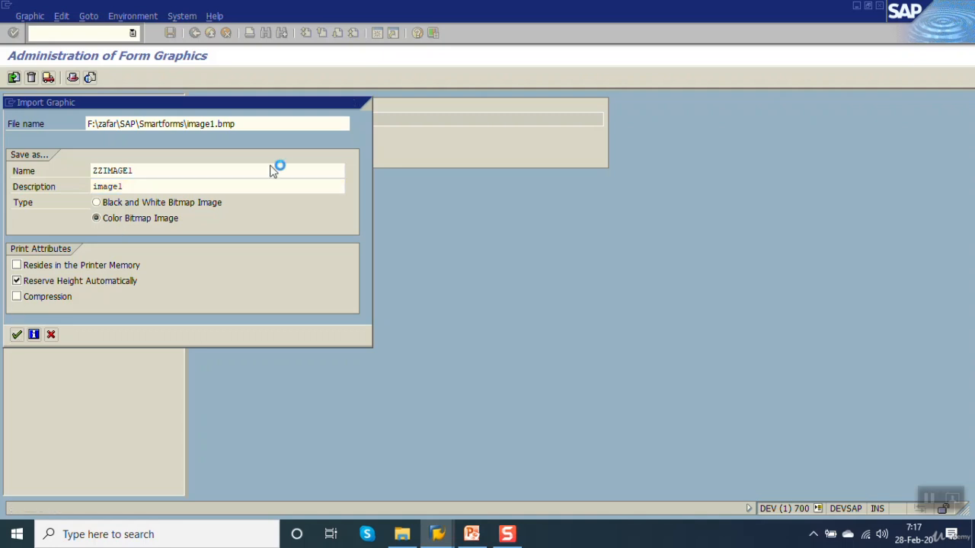
Step: Preview the imported graphic ZZIMAGE1 and include it in the proposed workbench transport request
click(89, 78)
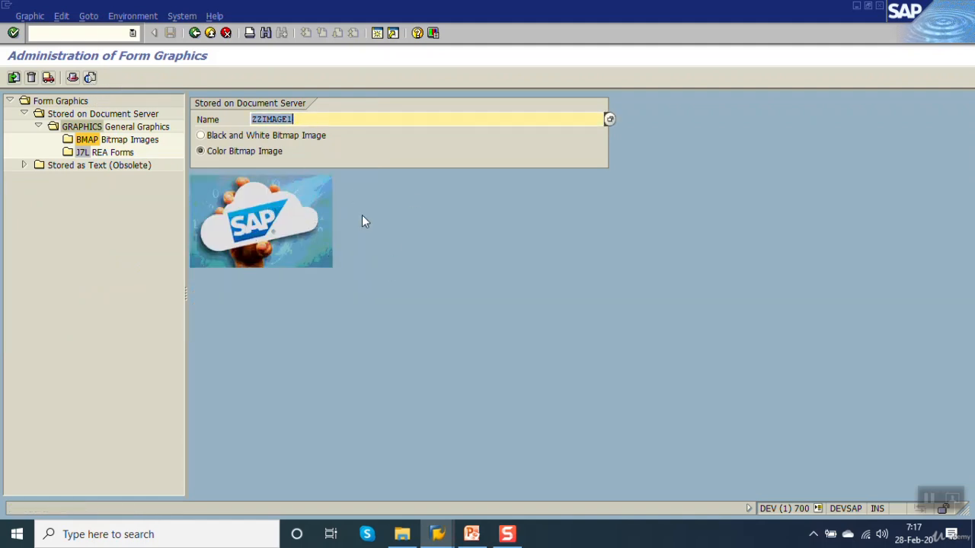
click(49, 79)
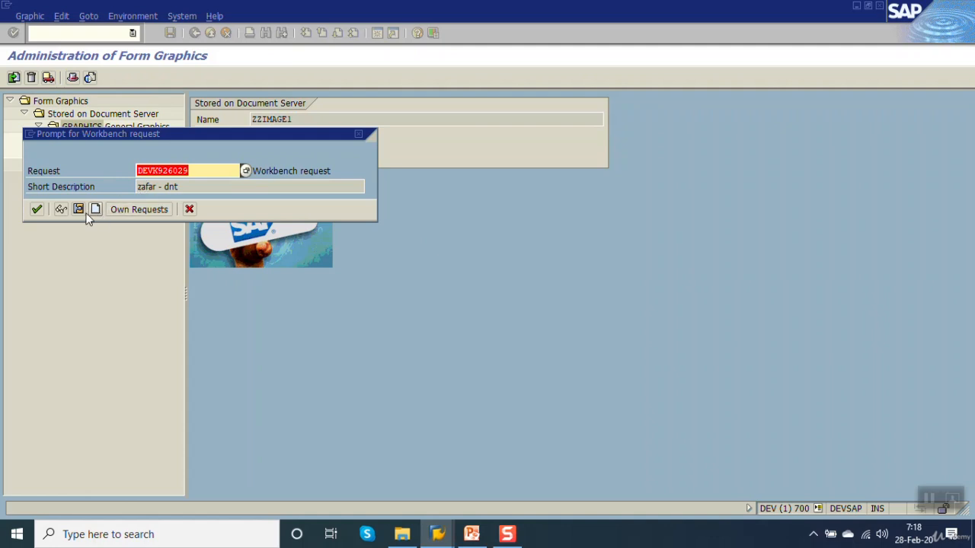
click(37, 209)
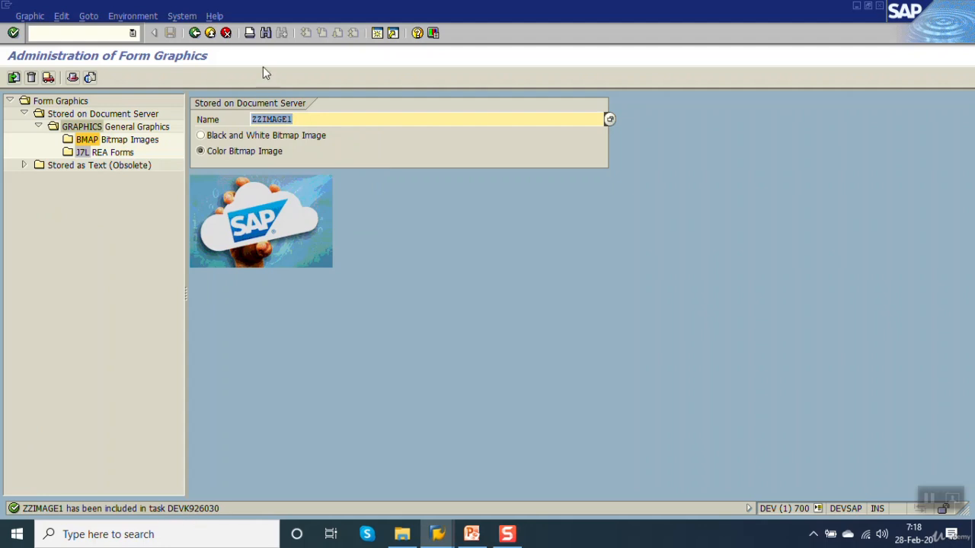
Step: Leave the graphic, restart transaction SE78 and select BMAP Bitmap Images under General Graphics
click(195, 33)
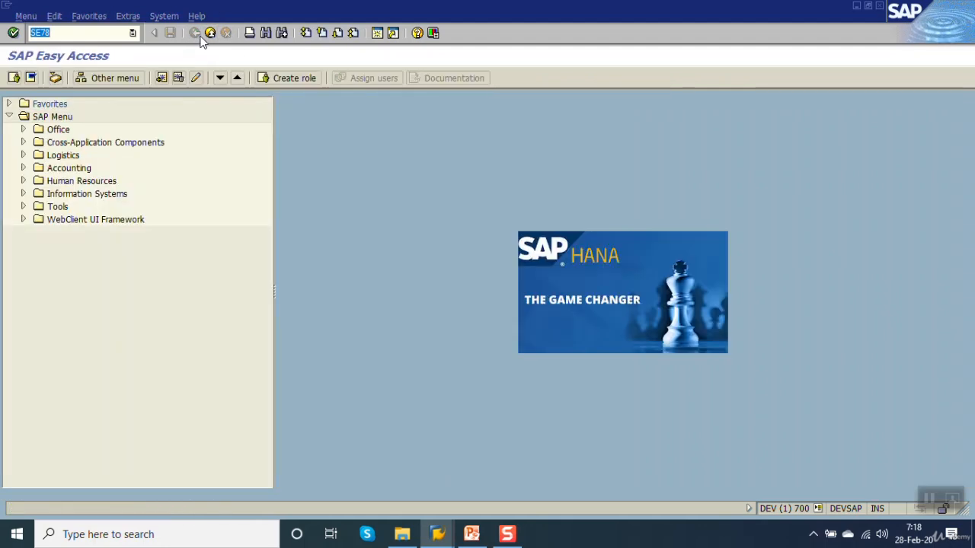
key(Return)
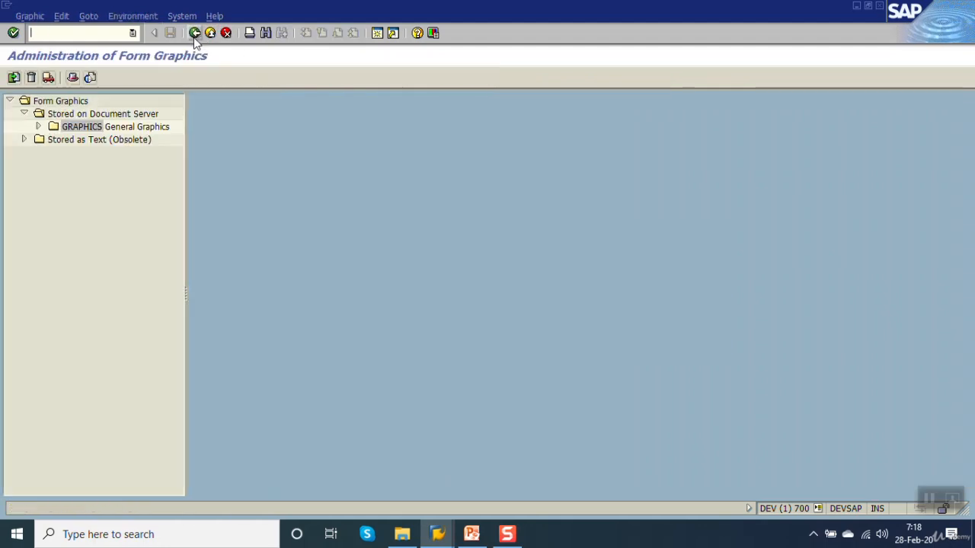
click(38, 126)
click(87, 142)
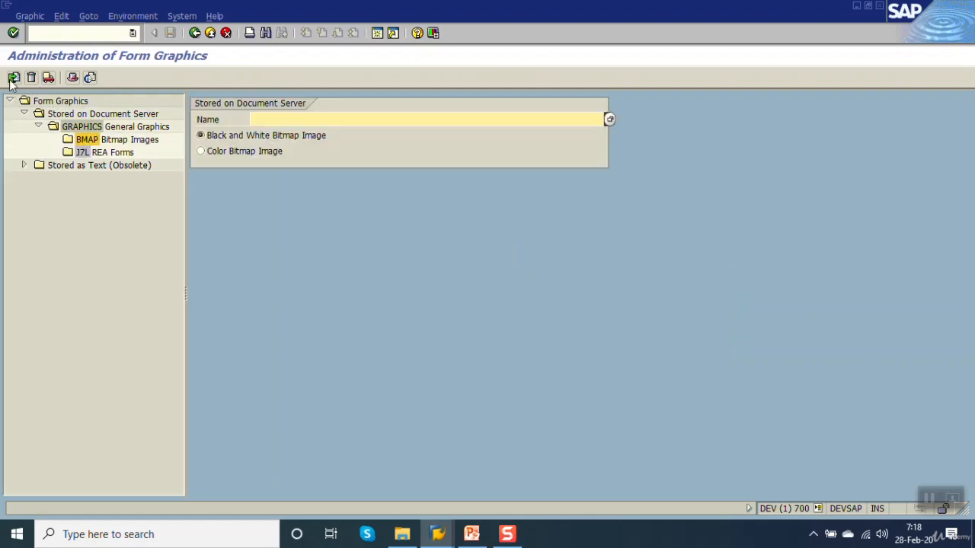
Step: Start a graphic import and choose image3.bmp from the SAP\Smartforms folder on Local Disk (F:)
click(13, 79)
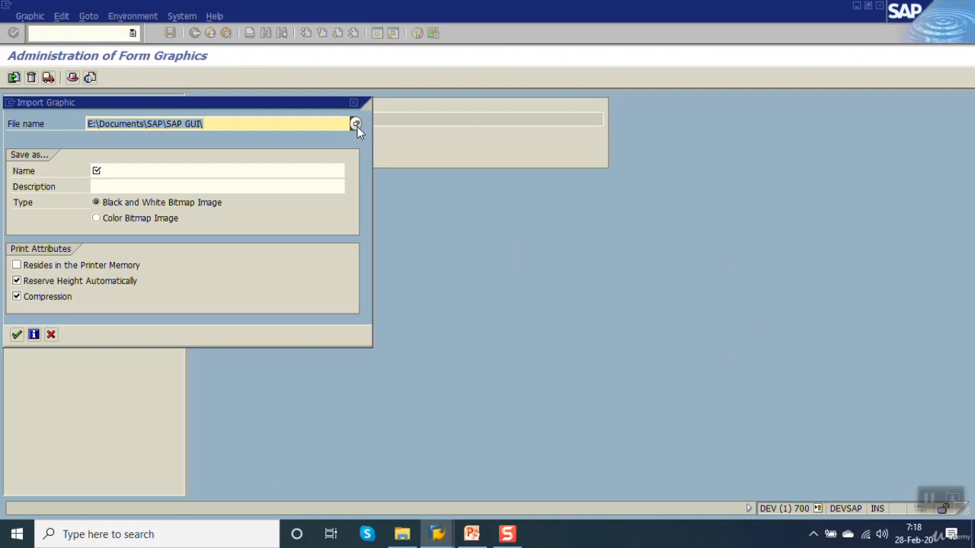
click(355, 124)
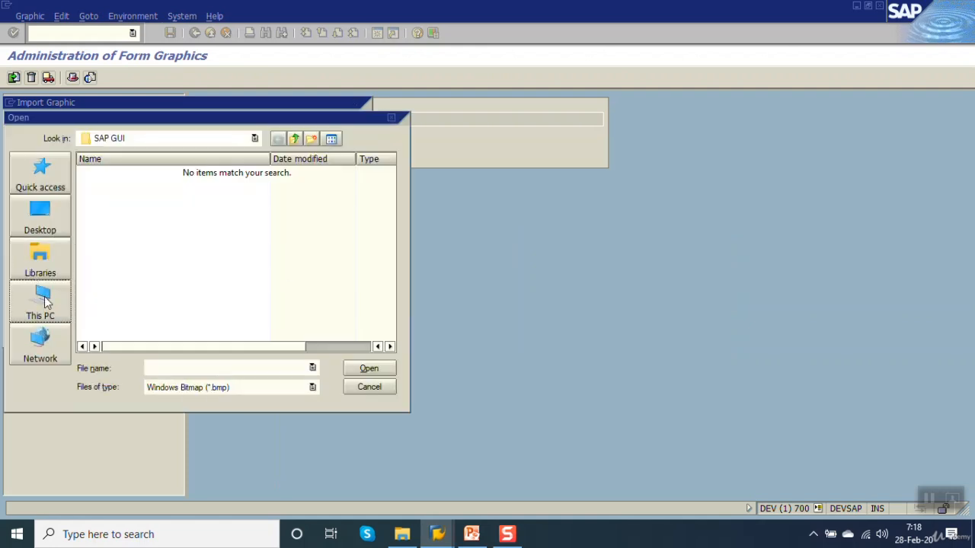
click(39, 302)
drag(391, 221, 396, 302)
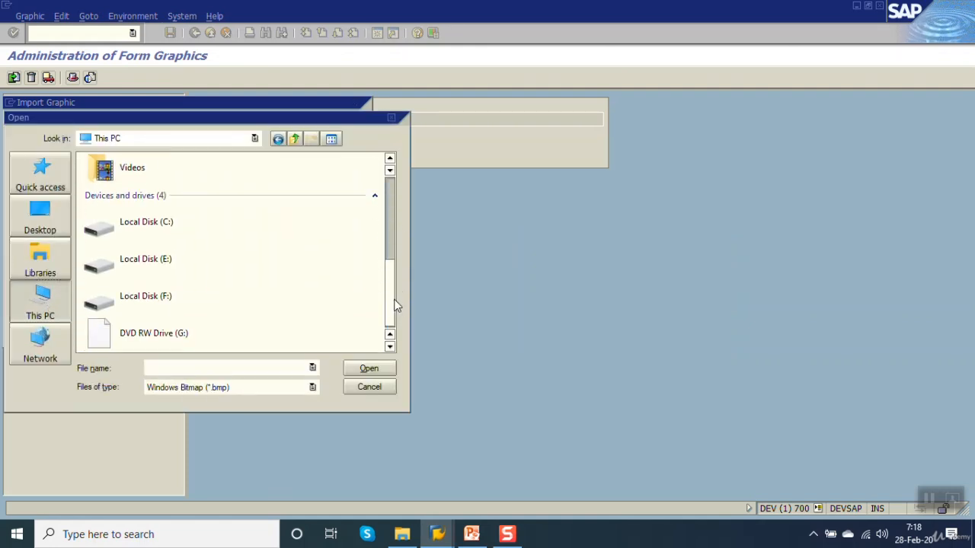
double_click(168, 295)
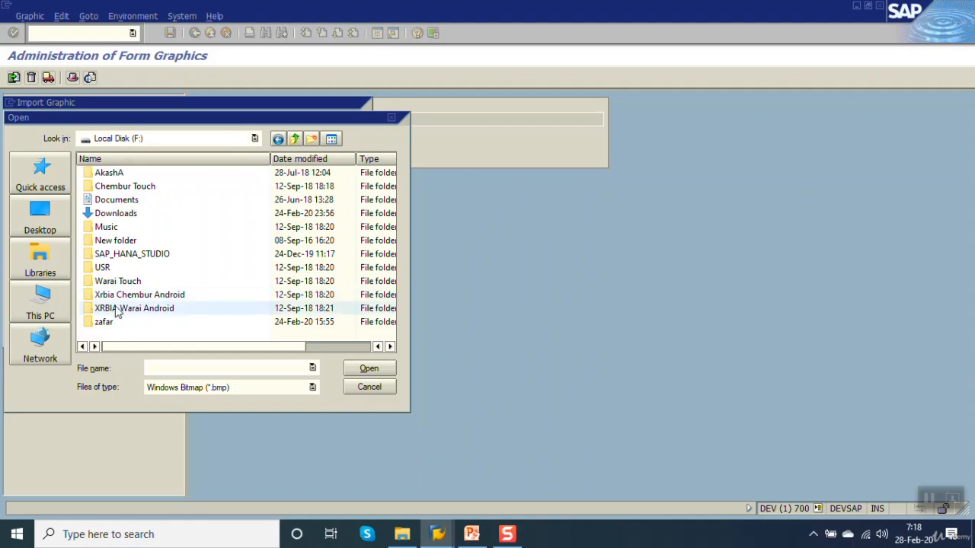
double_click(110, 320)
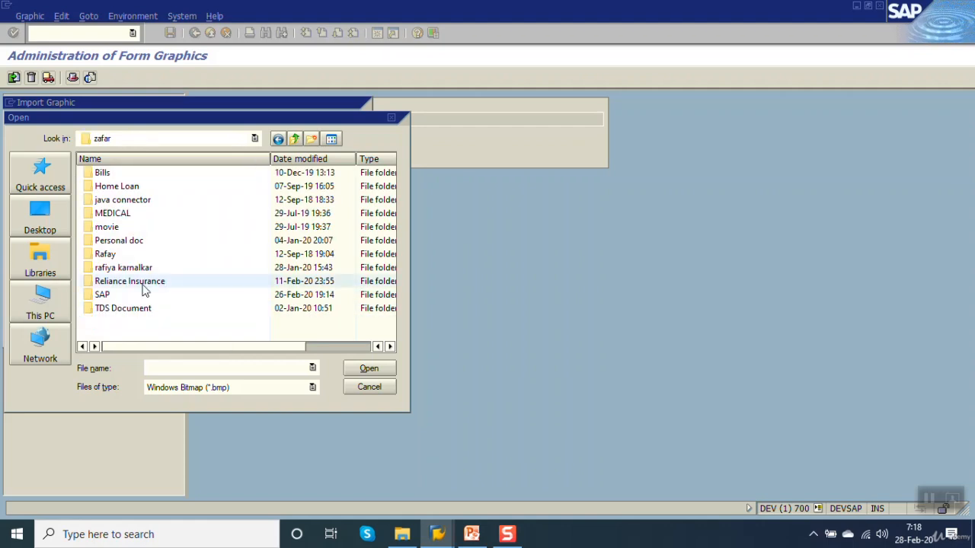
double_click(115, 295)
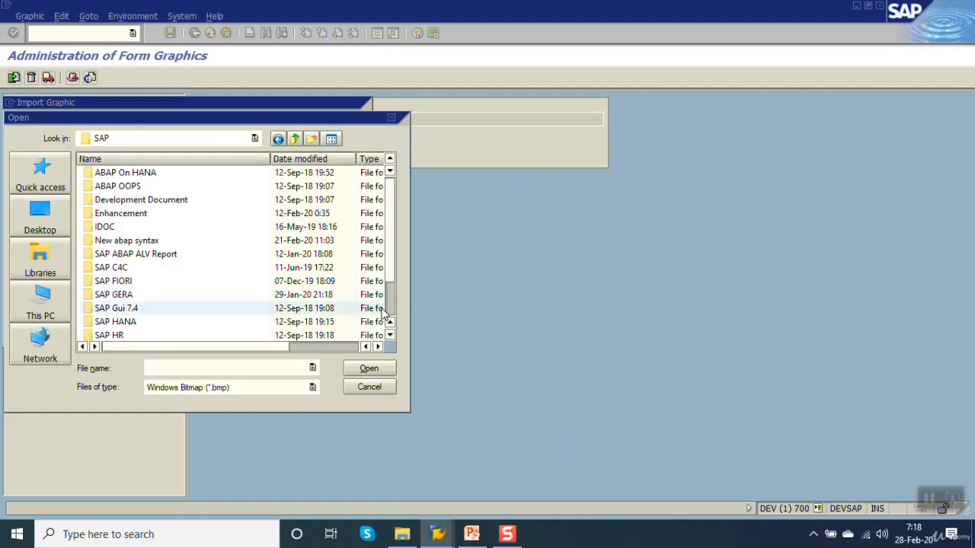
scroll(191, 309, down, 2)
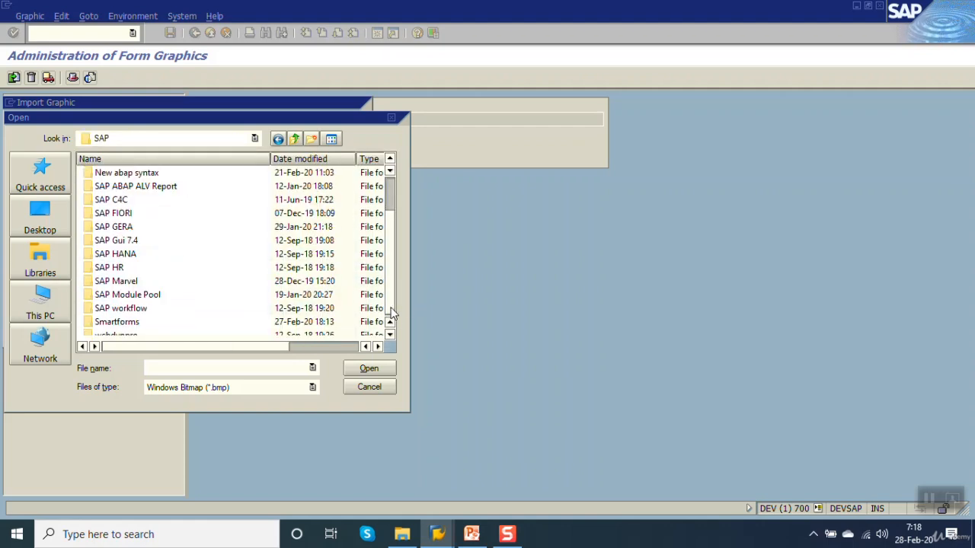
double_click(118, 323)
double_click(119, 309)
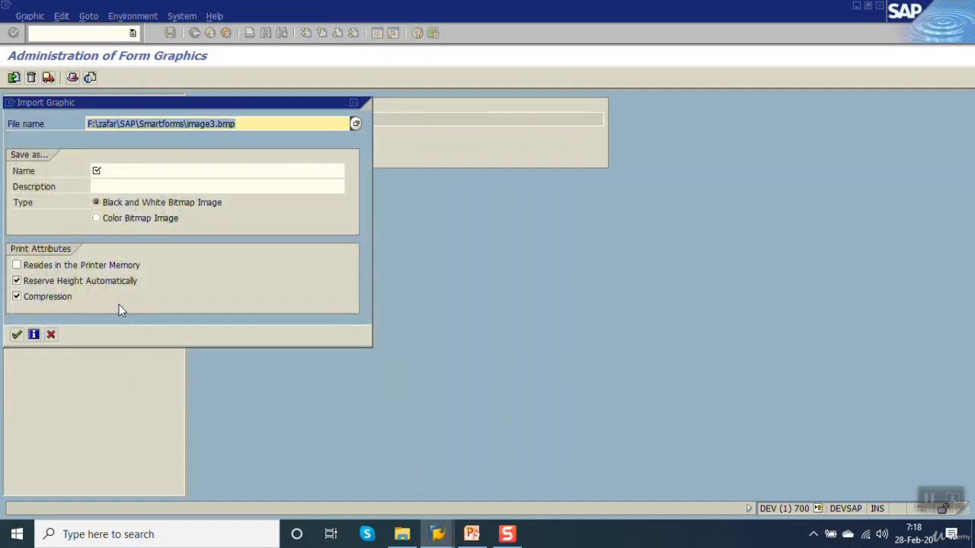
Step: Import the chosen file as a color bitmap image named zzimage2 with the description image2, and preview the graphic
click(127, 176)
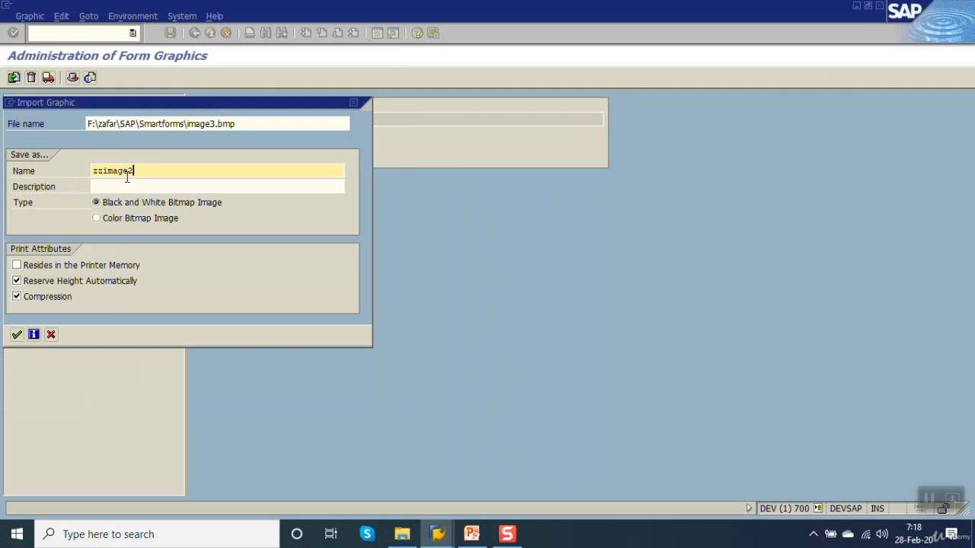
click(136, 190)
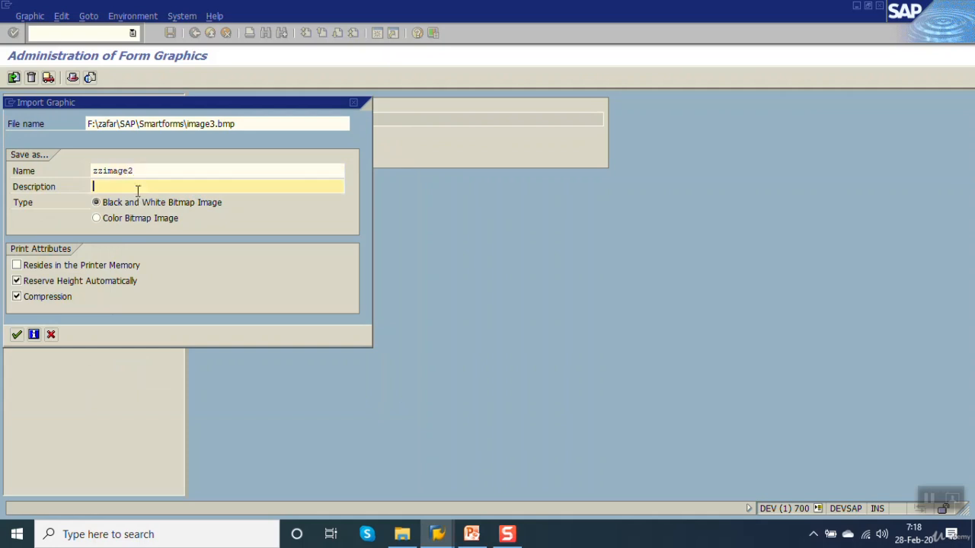
text(image2)
click(95, 218)
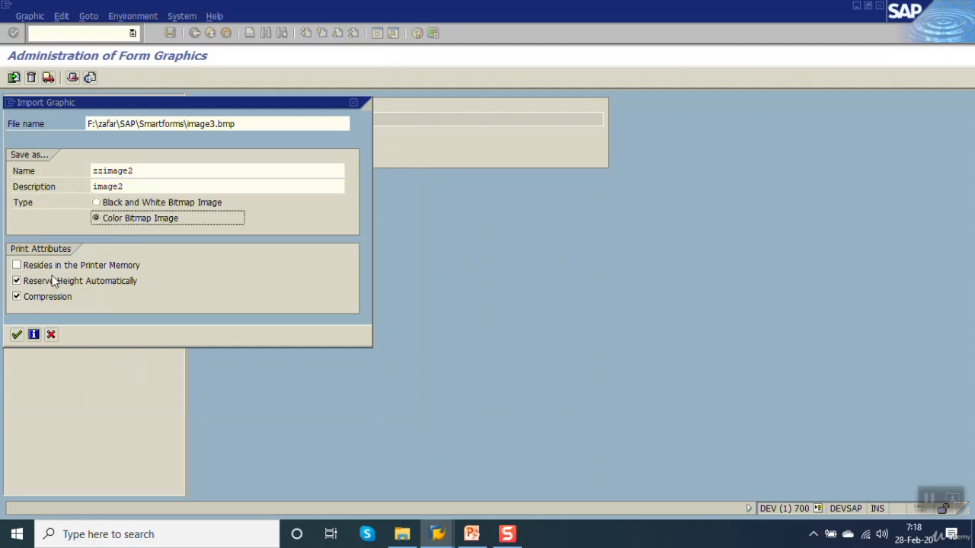
click(17, 334)
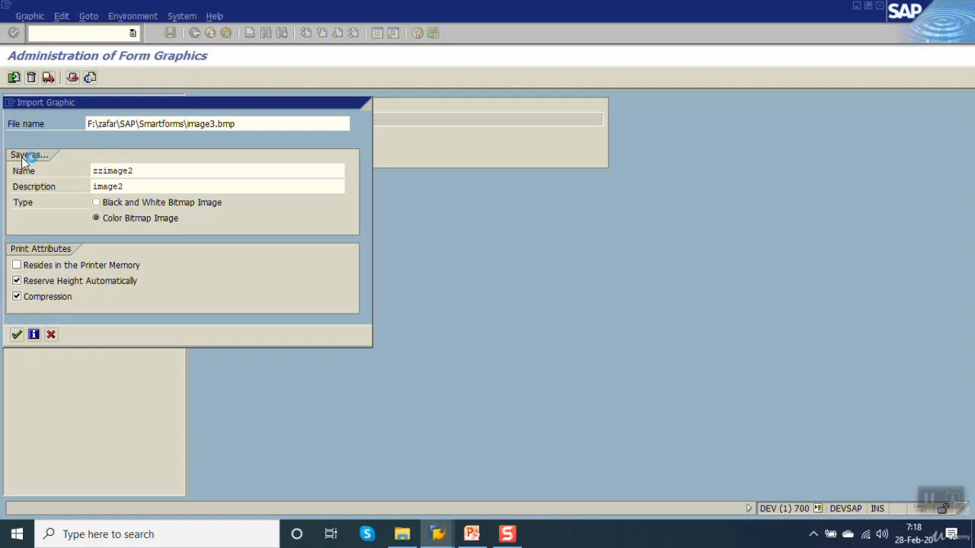
click(92, 80)
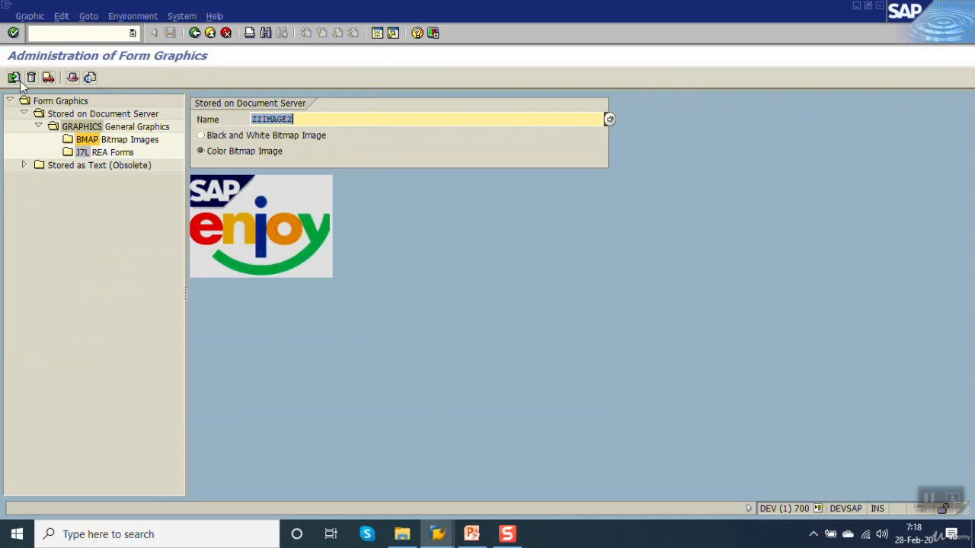
Step: Exit the ZZIMAGE2 preview, reopen transaction SE78 and select BMAP Bitmap Images under General Graphics
click(195, 34)
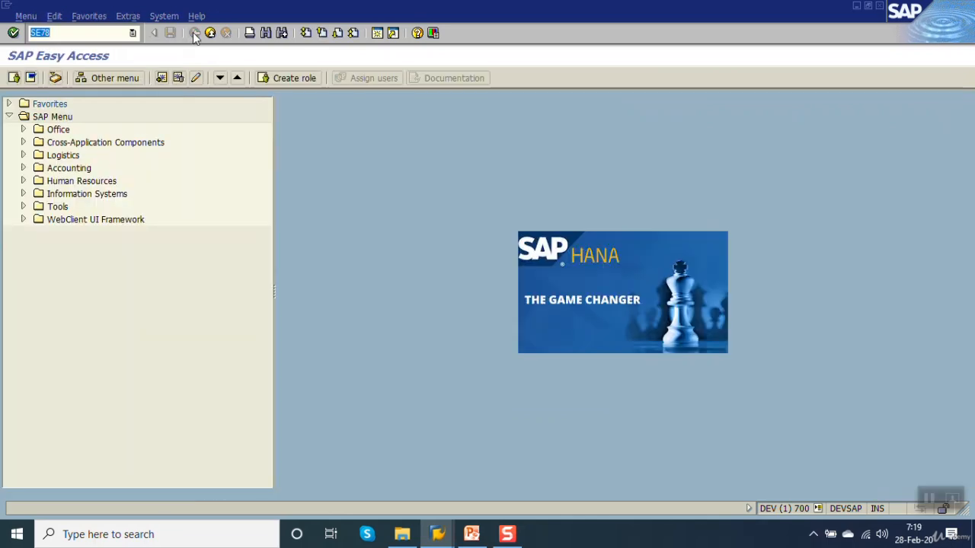
key(Return)
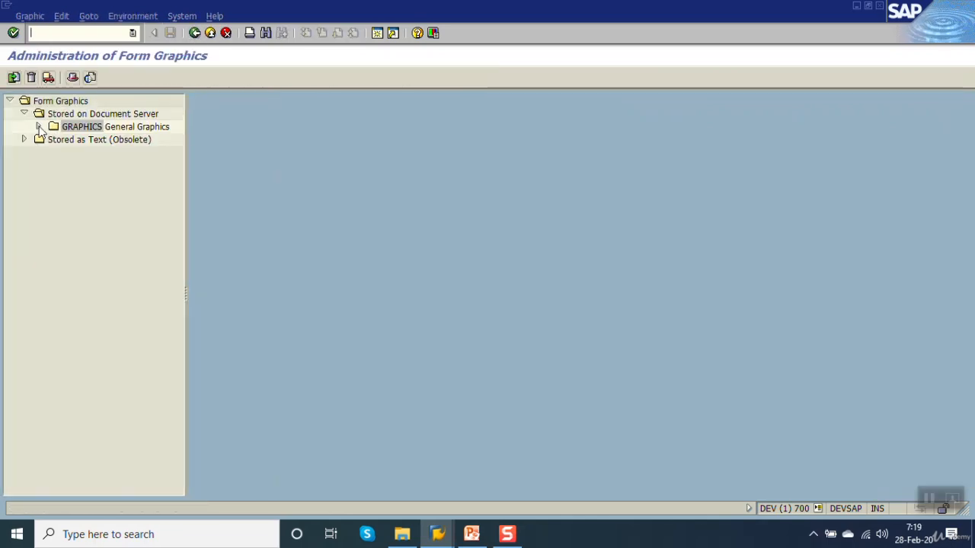
click(38, 126)
click(86, 140)
Step: Start a graphic import and choose image3 cheque.bmp from the SAP\Smartforms folder on Local Disk (F:)
click(14, 78)
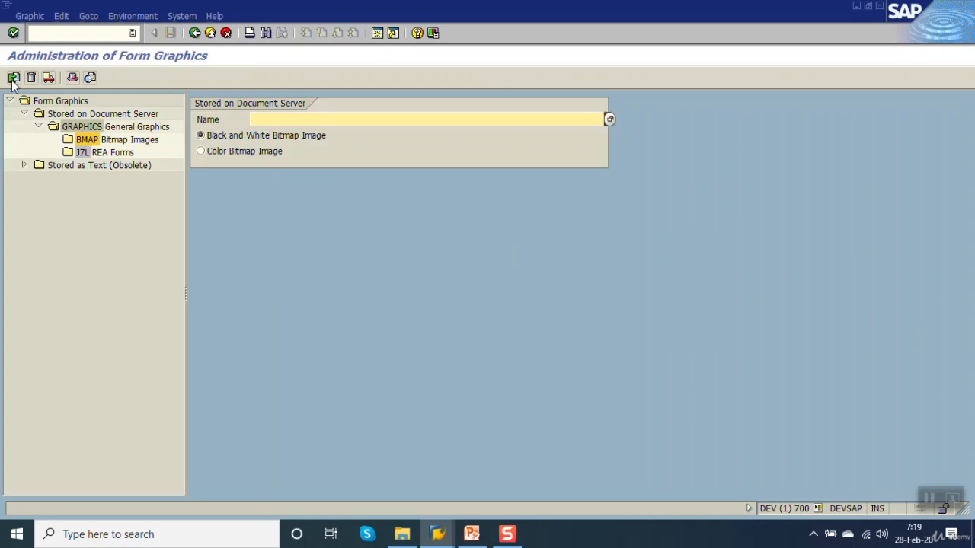
click(13, 79)
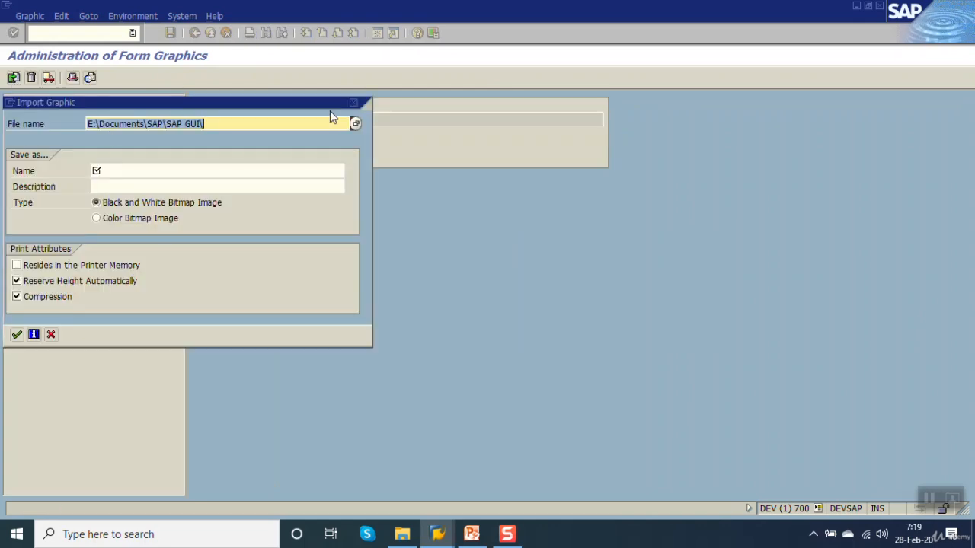
click(355, 124)
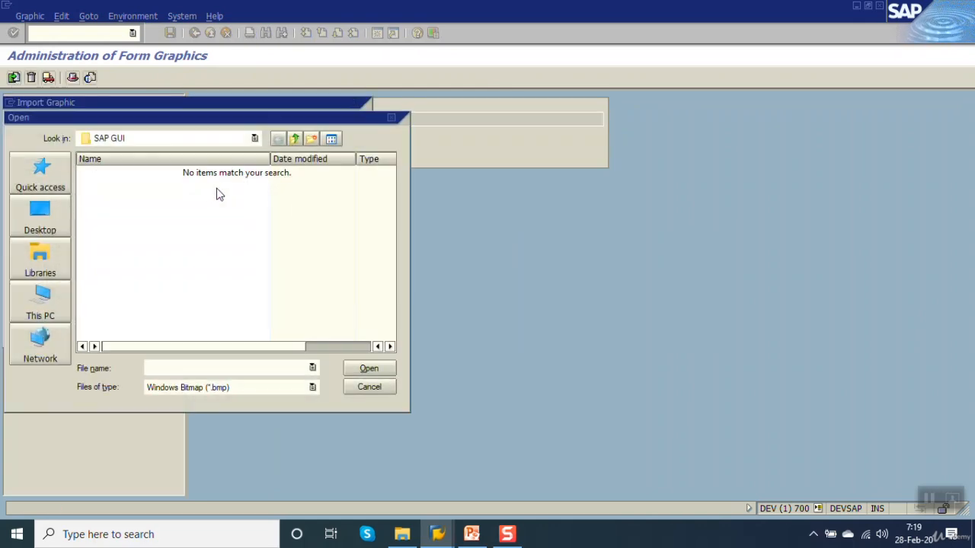
click(41, 301)
drag(390, 215, 394, 299)
double_click(160, 301)
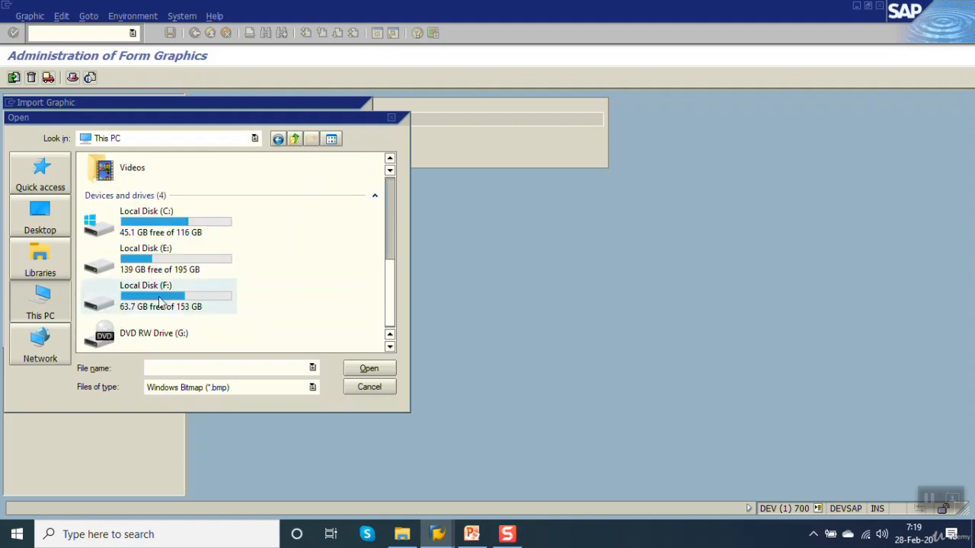
double_click(110, 322)
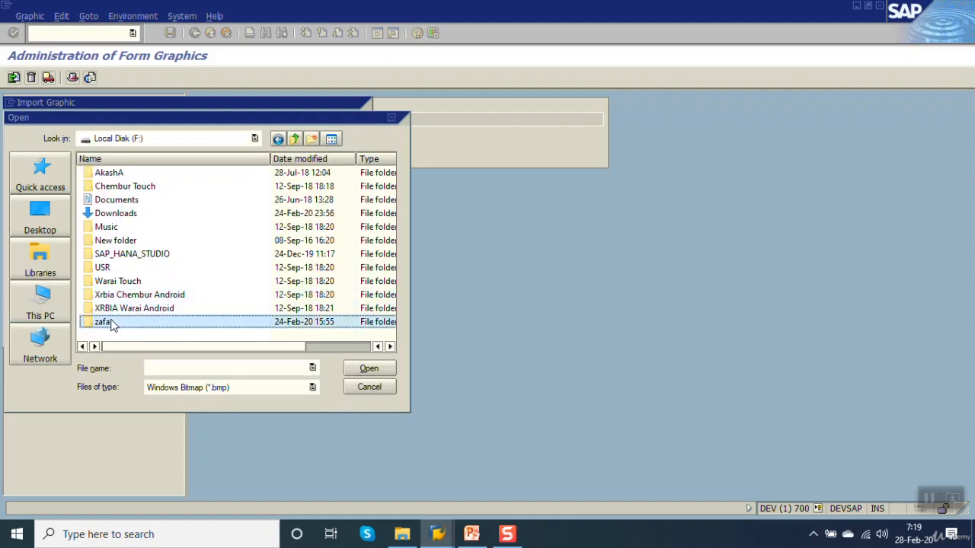
double_click(114, 294)
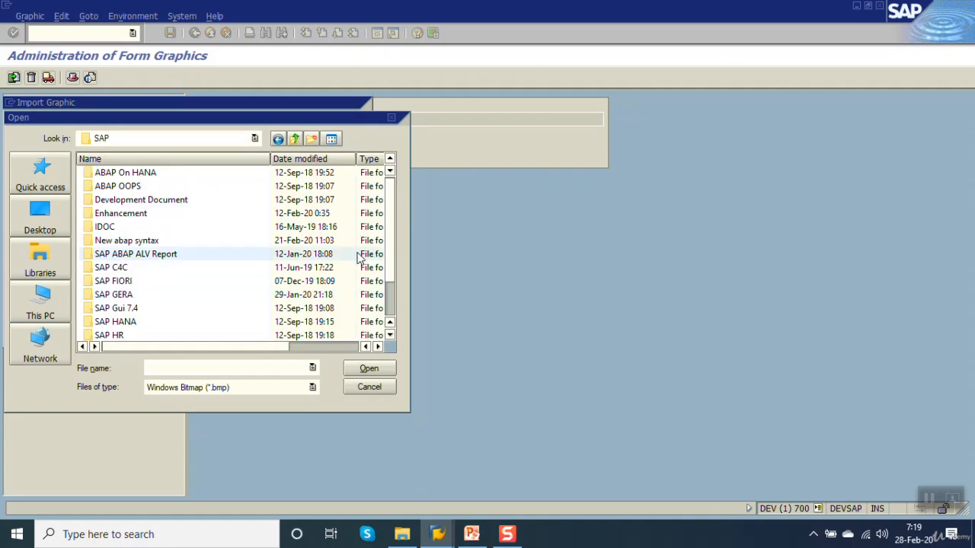
scroll(391, 228, down, 2)
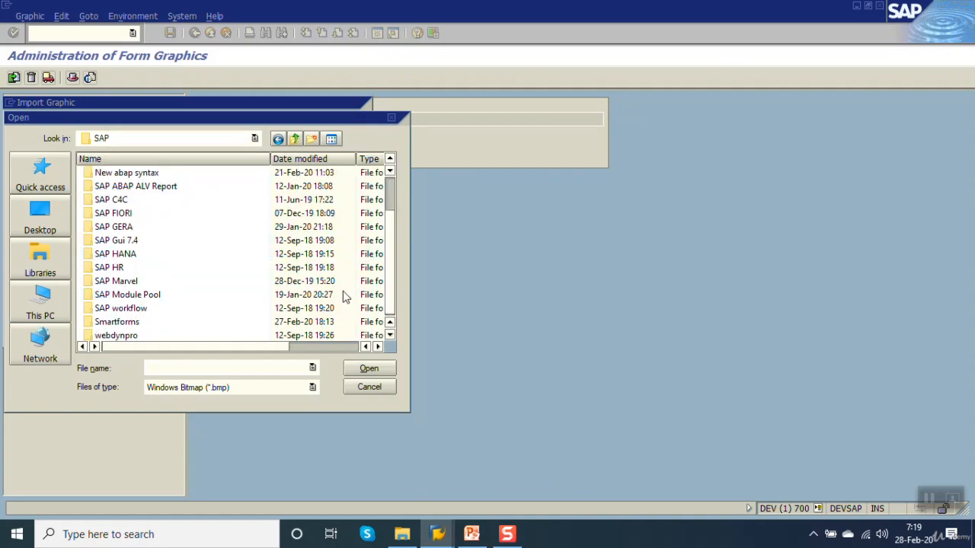
double_click(126, 324)
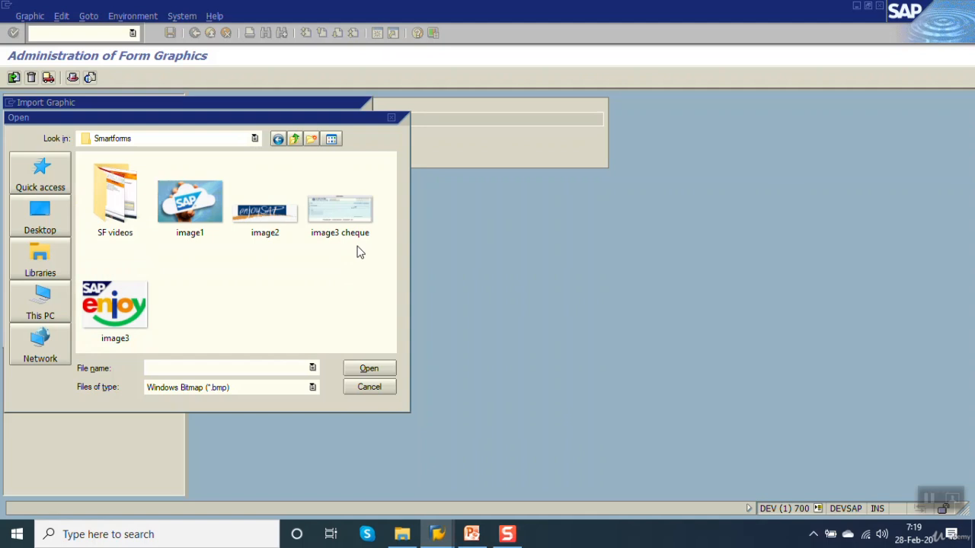
double_click(351, 216)
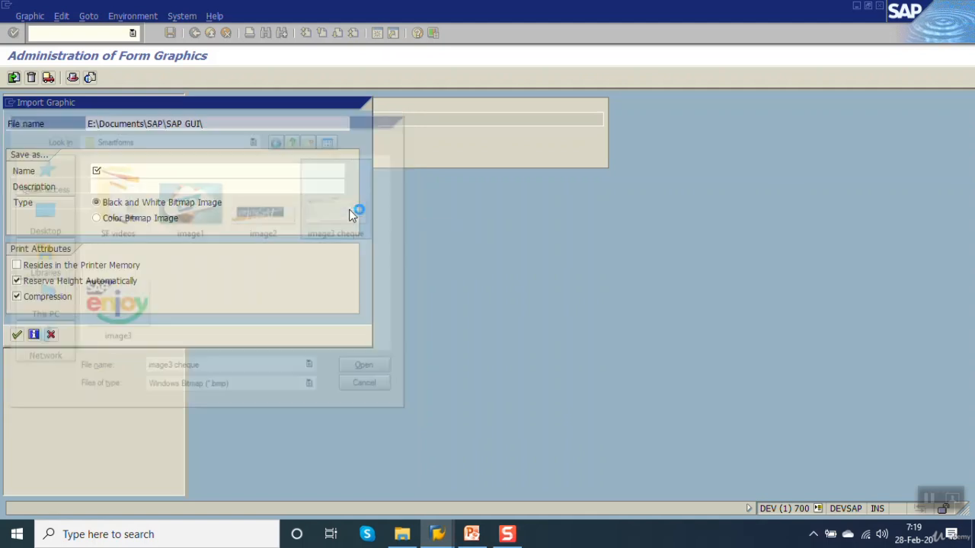
Step: Import the cheque file as a color bitmap image named zcheque with the description CHEQUE, and preview the graphic
click(142, 171)
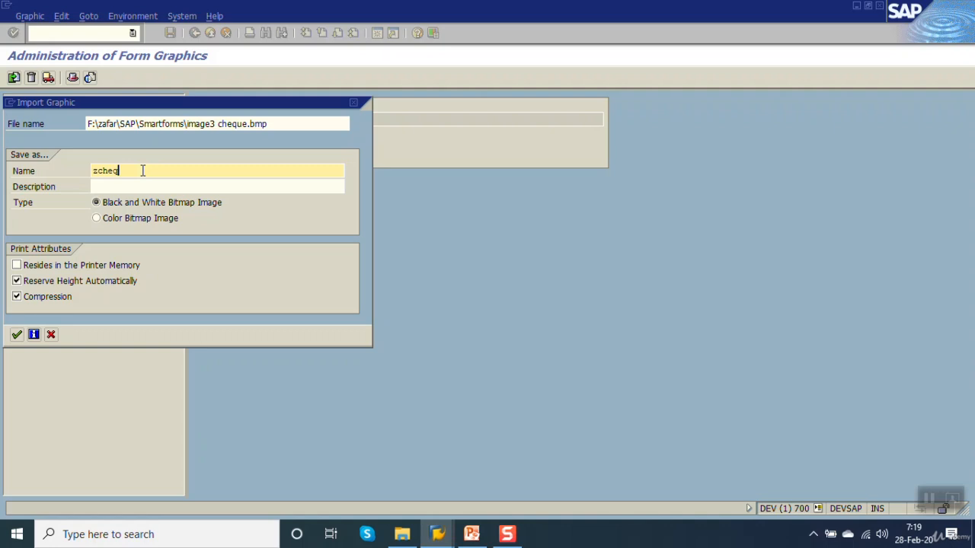
click(135, 188)
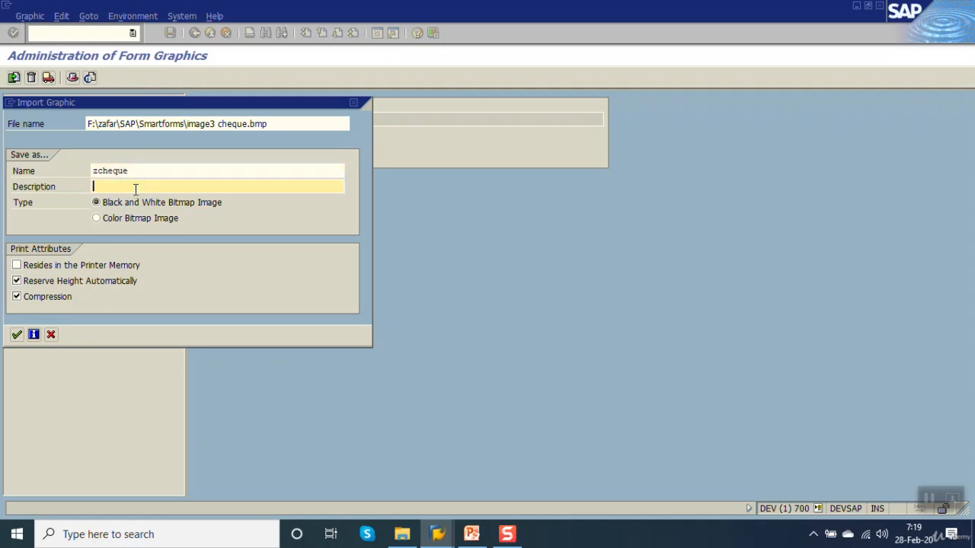
text(cheque)
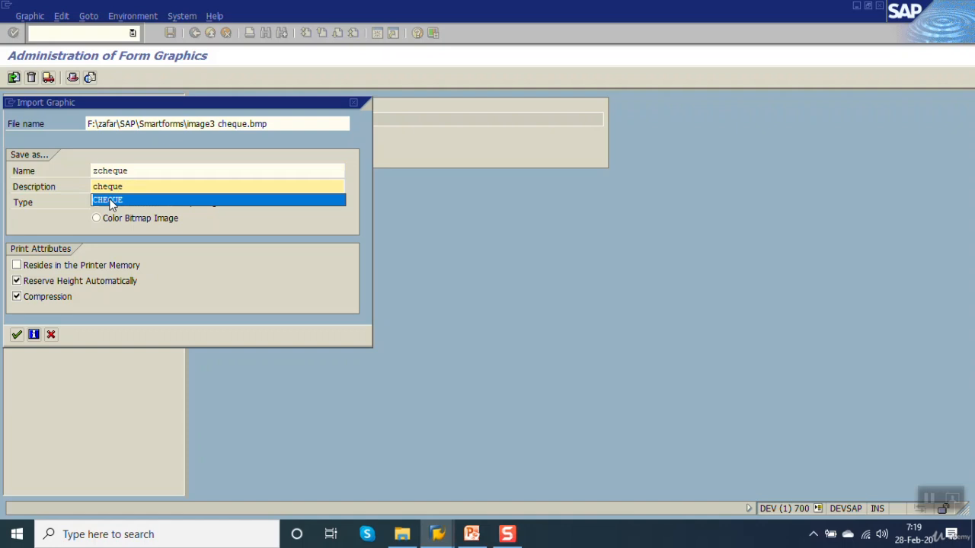
click(112, 201)
click(97, 219)
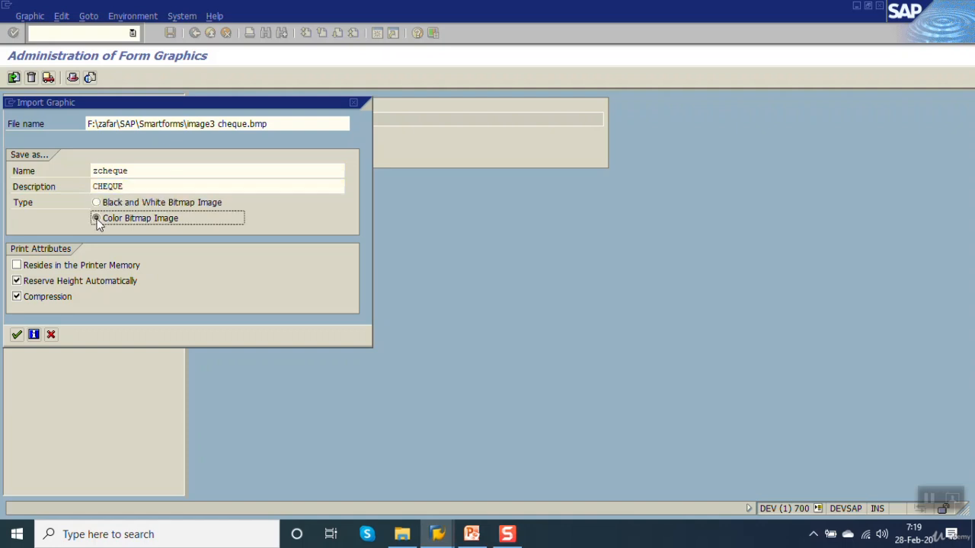
click(19, 334)
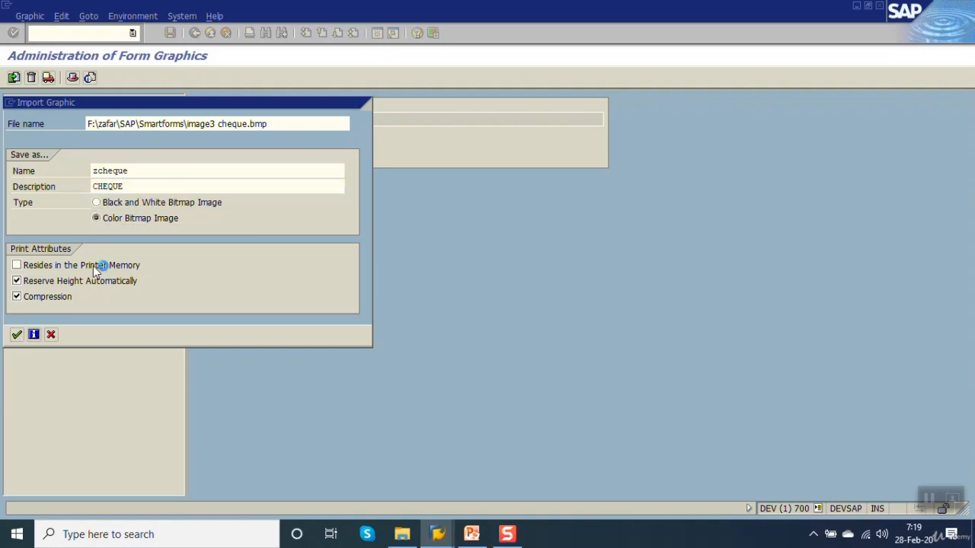
click(90, 77)
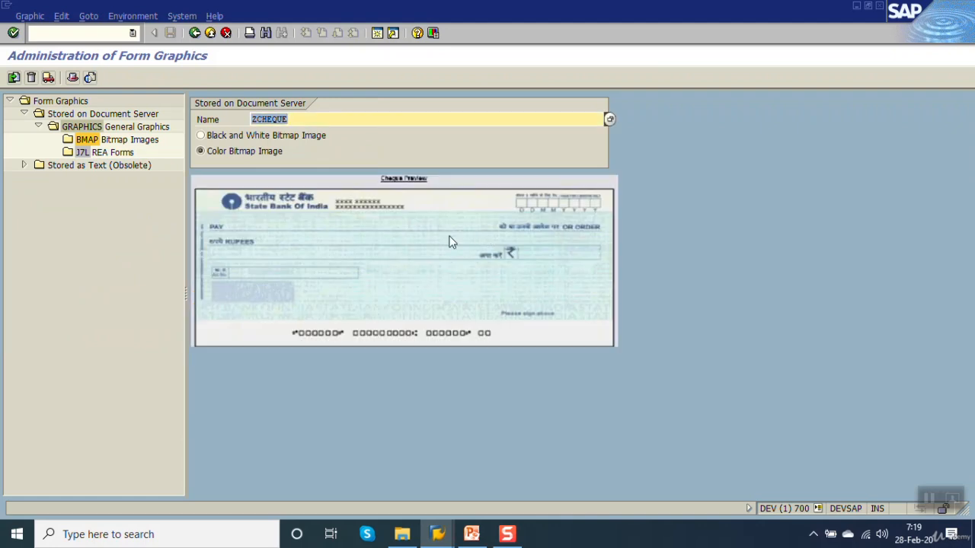
Step: Leave the form graphics administration, start the Smart Forms transaction and open form ZSF_EXAMPLE_02 for changing
click(195, 33)
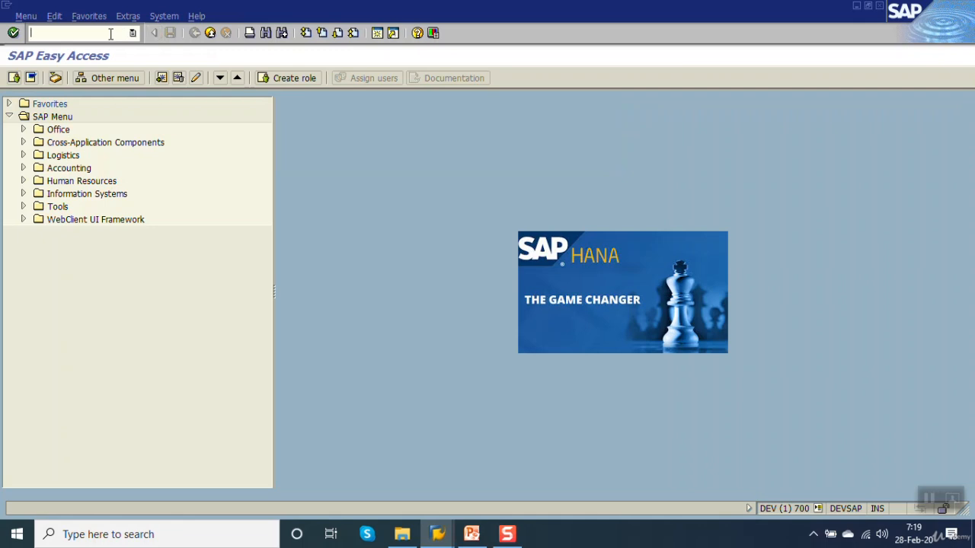
text(sma)
key(Down)
key(Return)
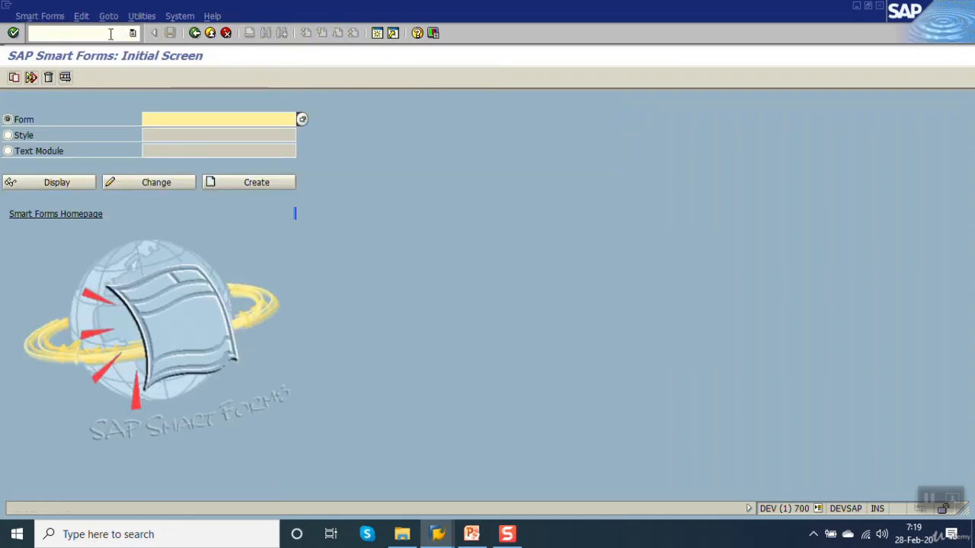
key(Down)
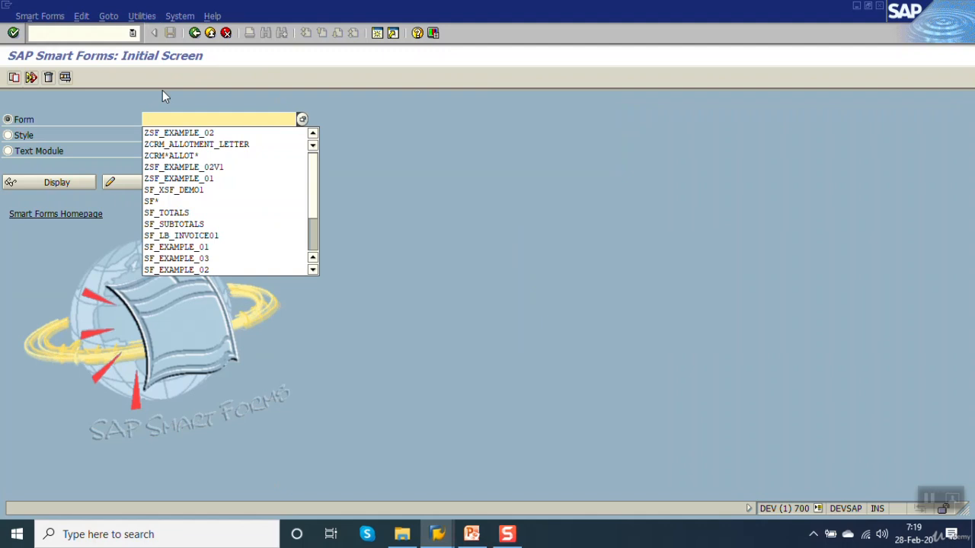
click(174, 133)
click(161, 183)
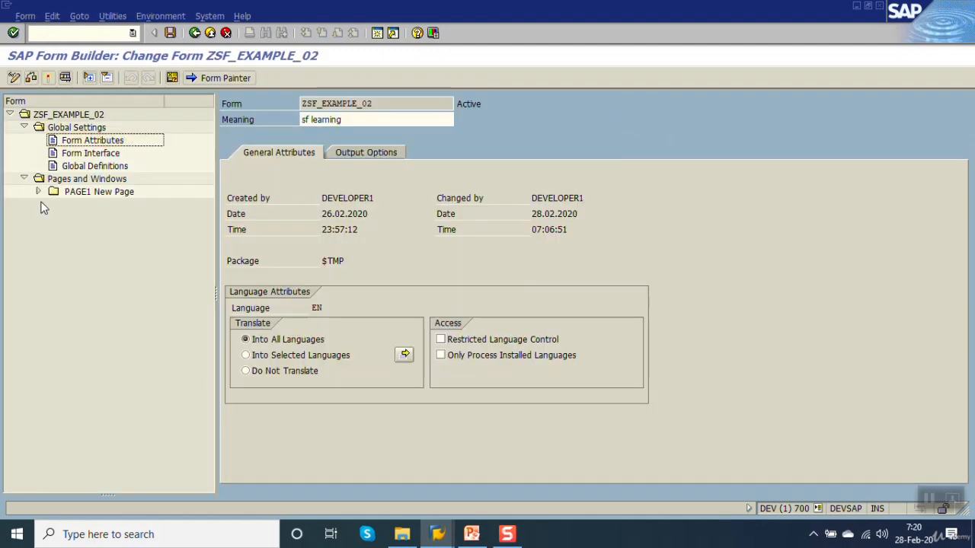
Step: Delete the graphic %GRAPHIC2 from PAGE1 of the form
click(38, 191)
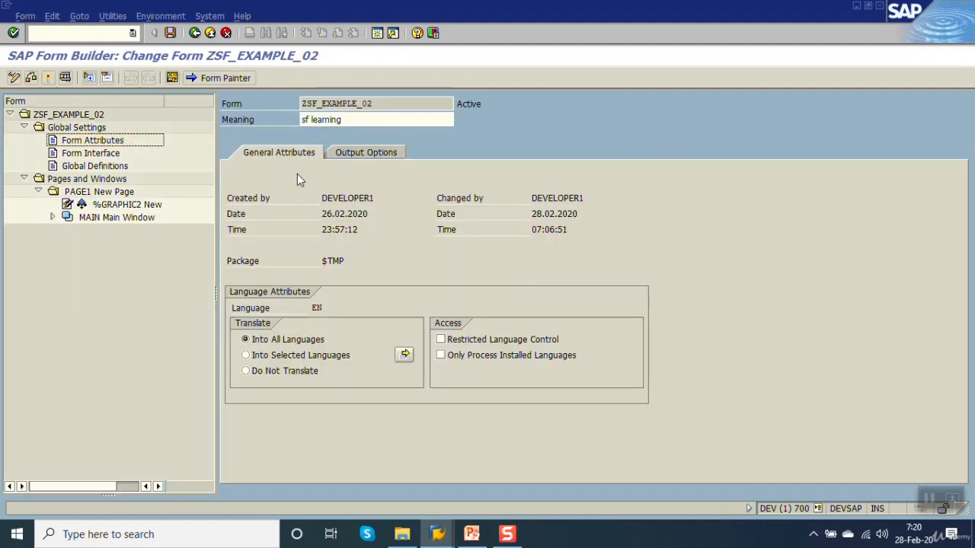
right_click(82, 206)
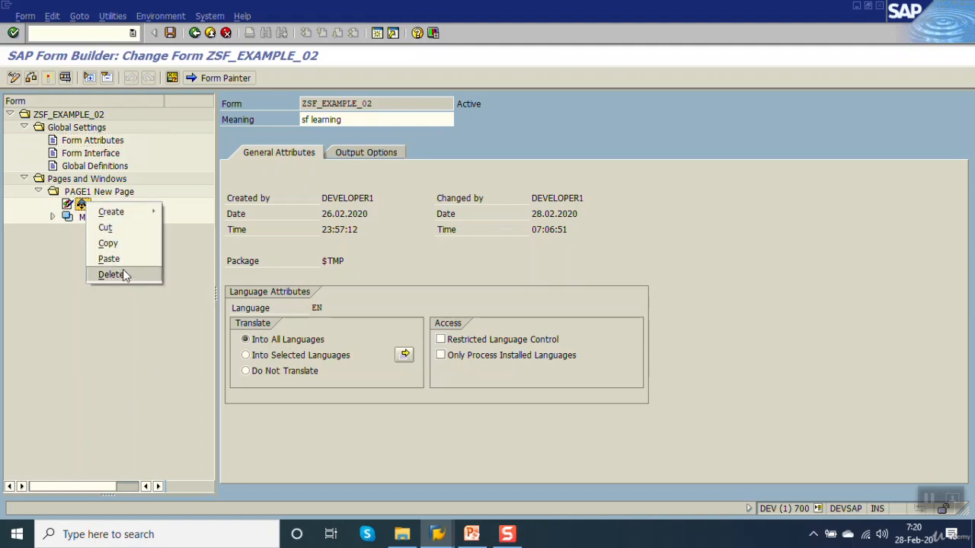
click(111, 274)
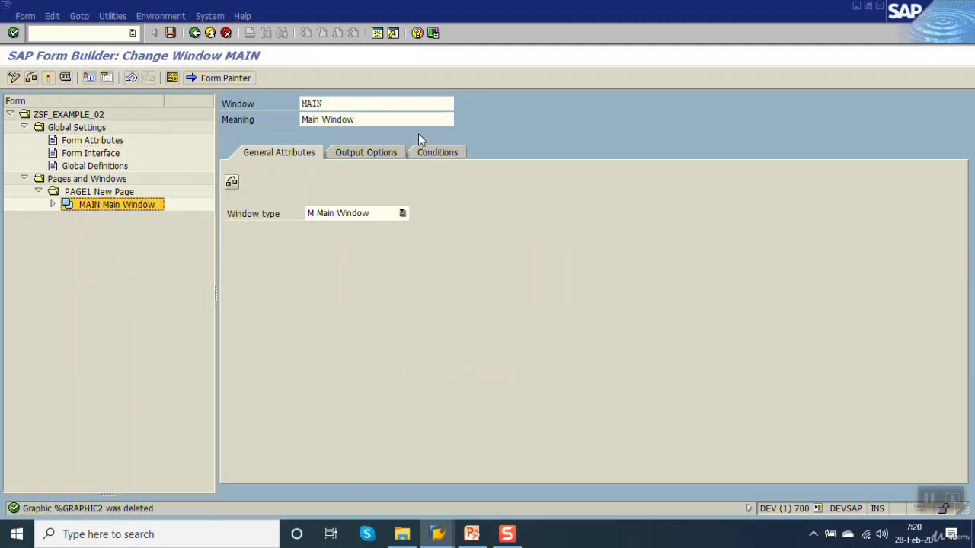
Step: Clear the name, object and ID of PAGE1's background picture and save the form
click(103, 194)
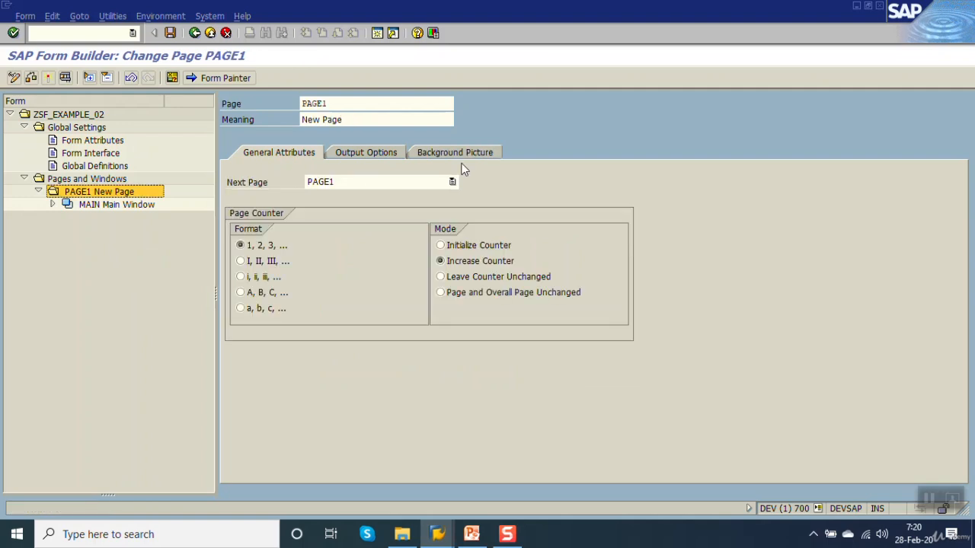
click(461, 155)
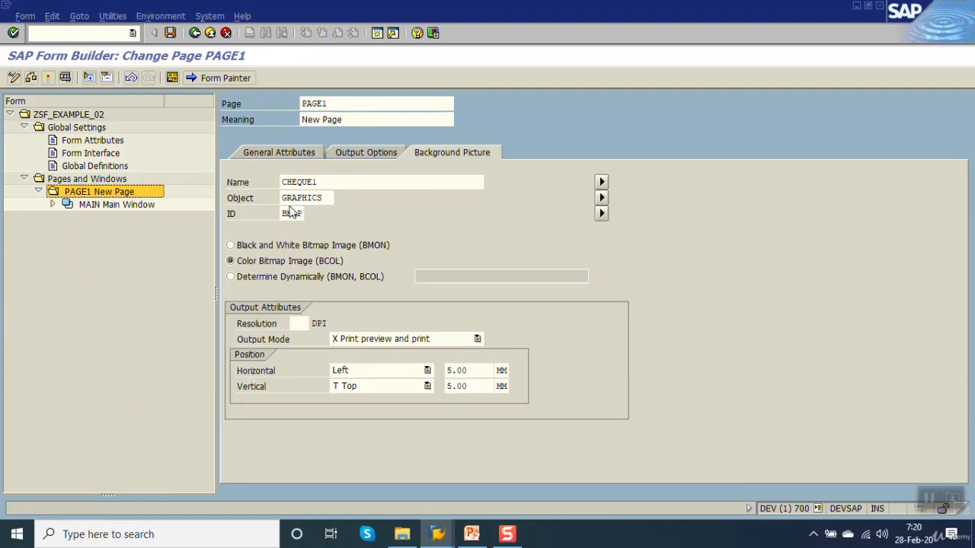
double_click(343, 182)
key(Delete)
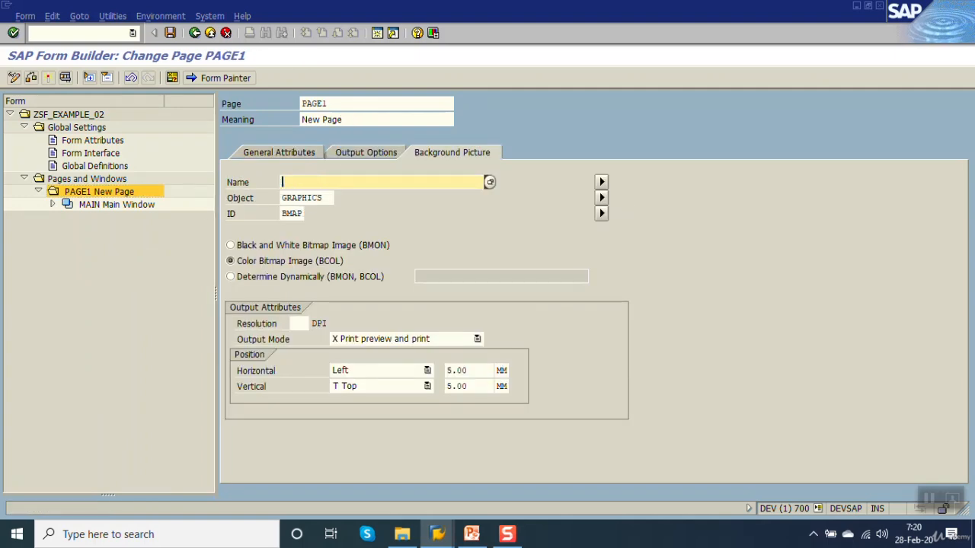
double_click(301, 198)
key(Delete)
double_click(293, 213)
key(Delete)
key(Return)
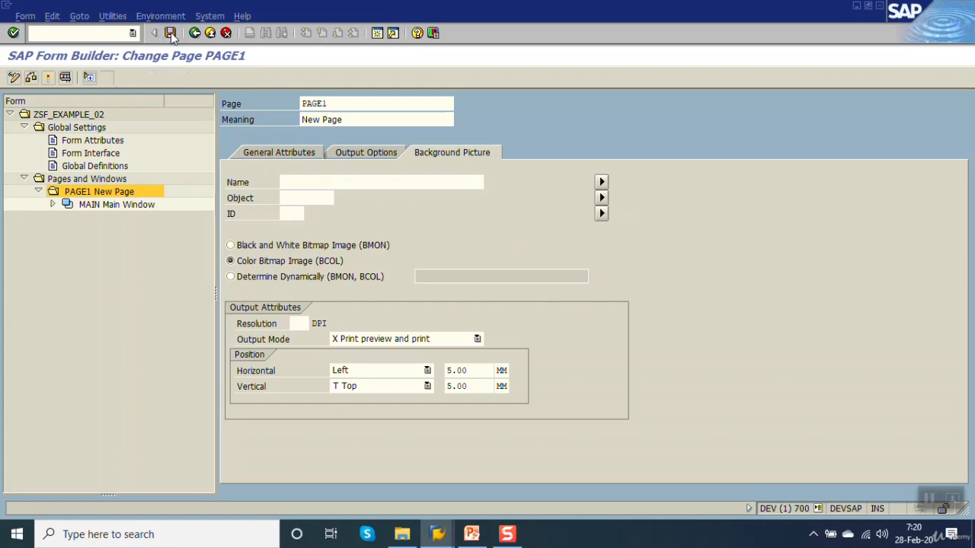
click(171, 34)
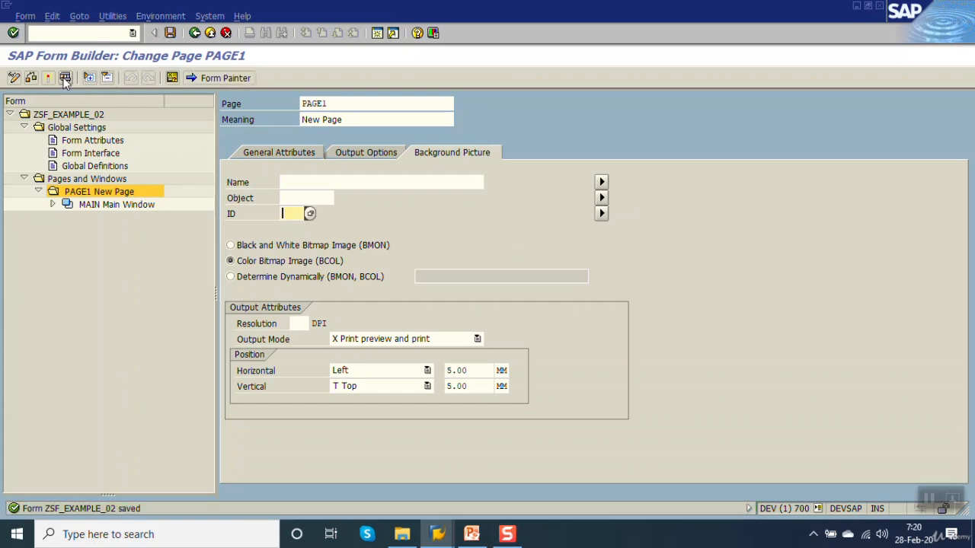
Step: Create a new graphic node under PAGE1
click(46, 204)
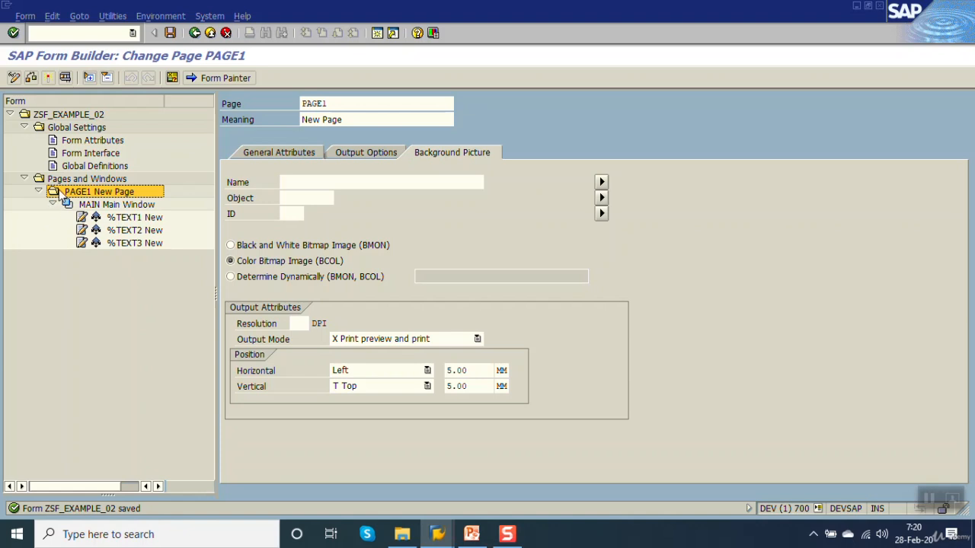
click(39, 192)
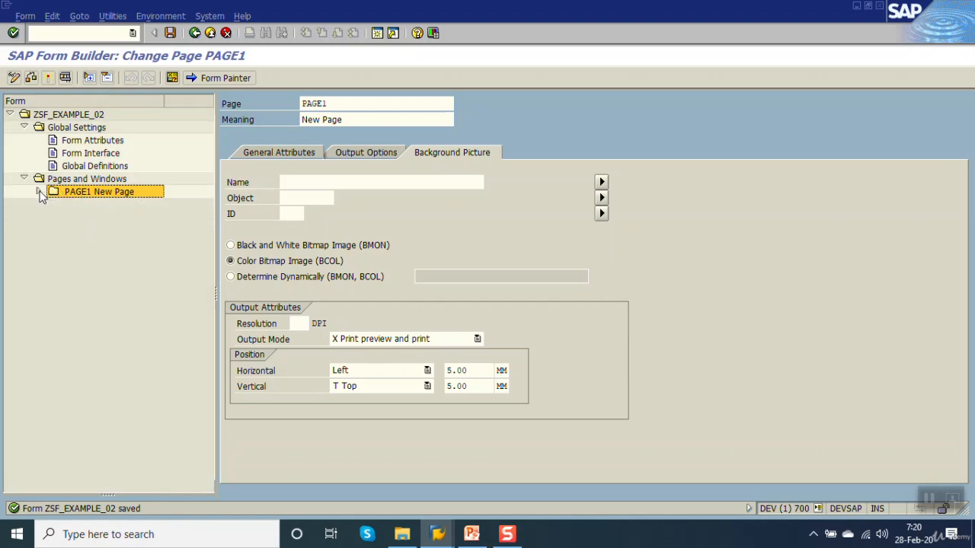
double_click(79, 195)
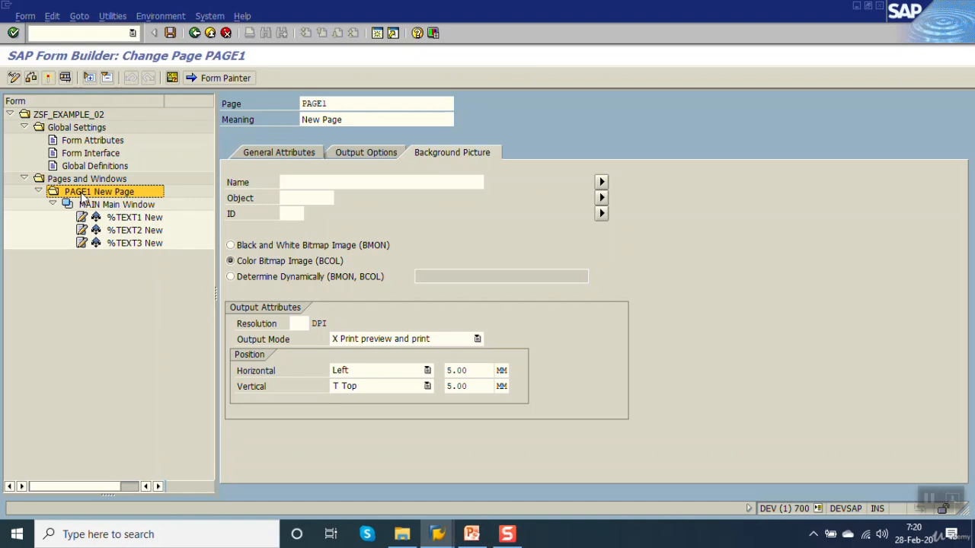
right_click(82, 195)
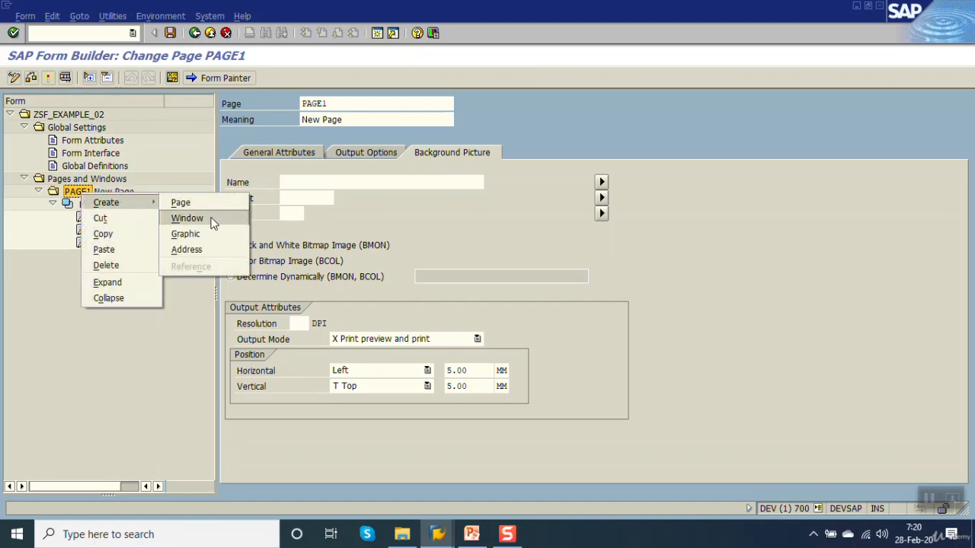
click(216, 236)
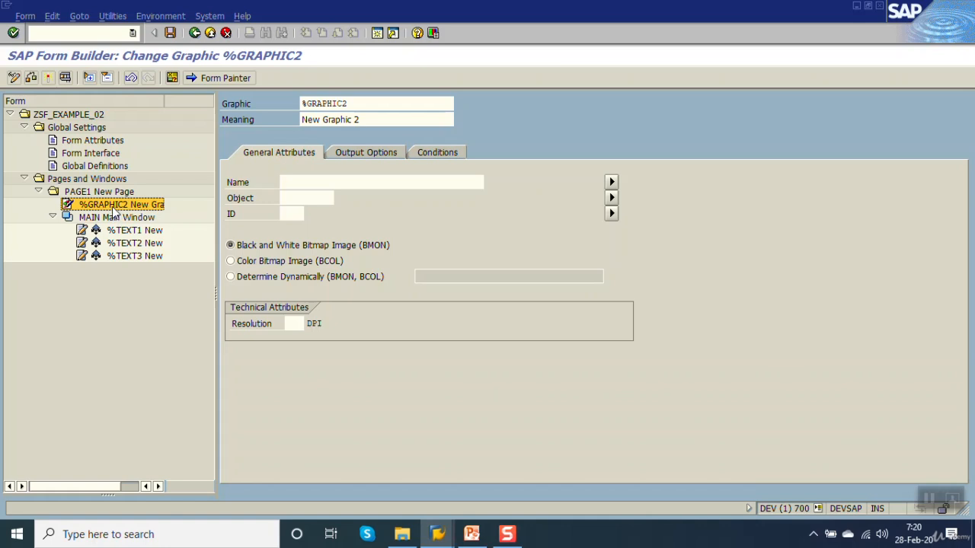
Step: Find graphics matching zzimag* with color bitmaps included, assign ZZIMAGE1 to the new graphic, and save and activate the form
click(325, 183)
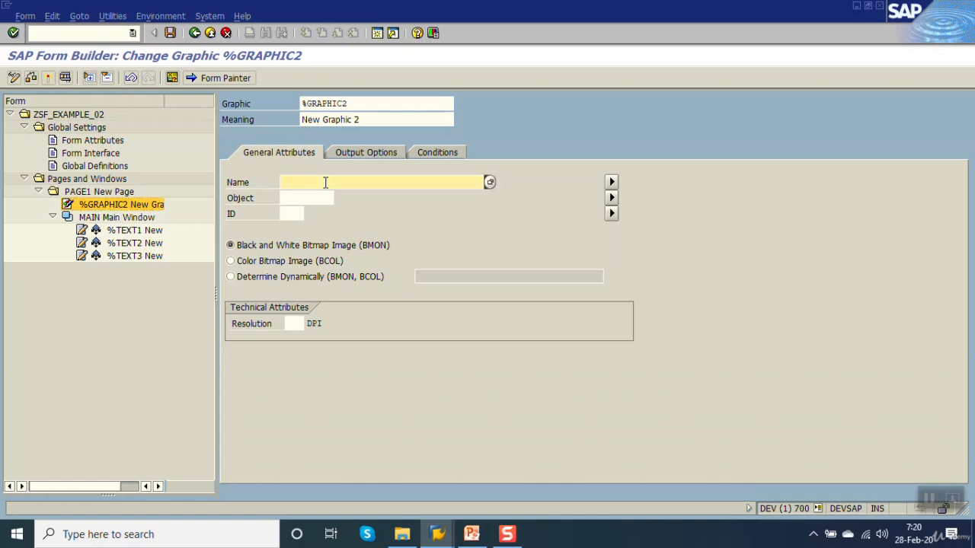
click(489, 183)
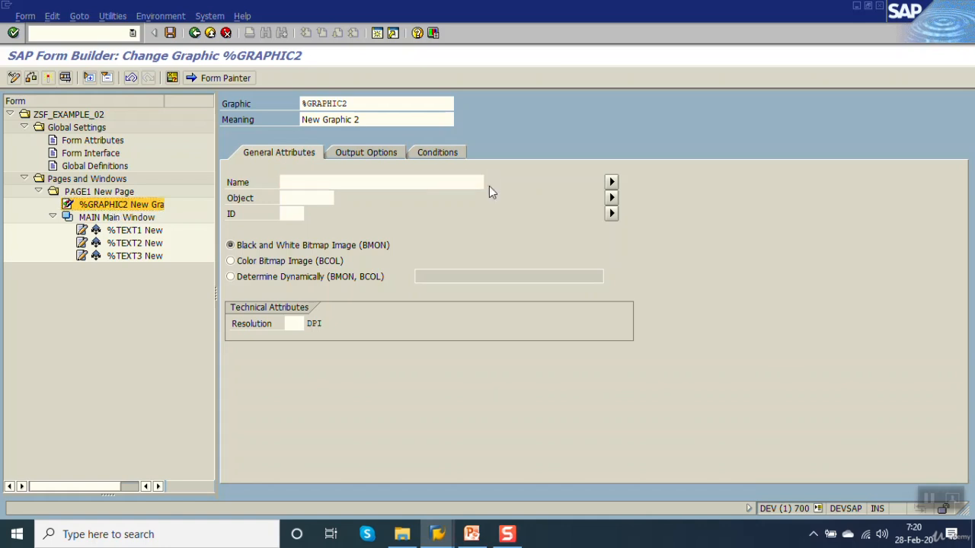
click(10, 156)
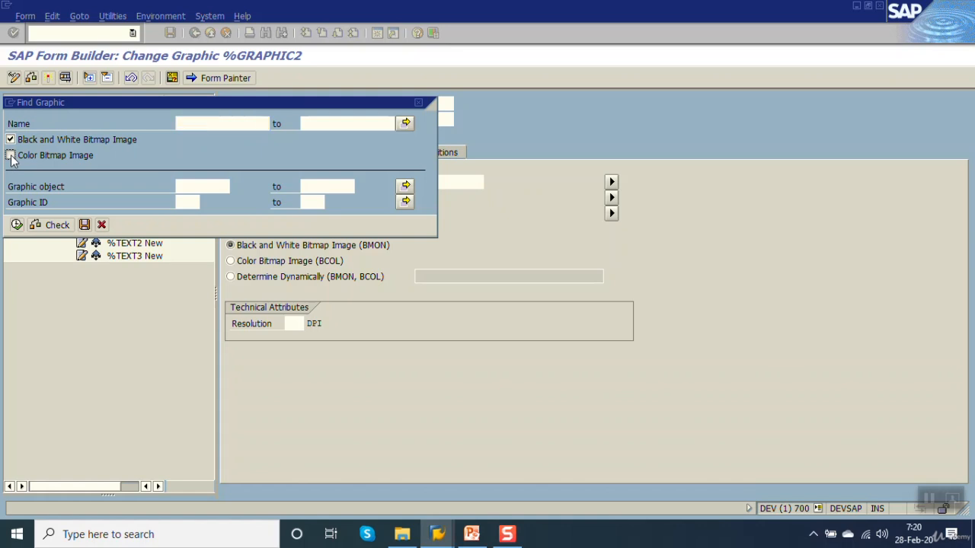
click(202, 124)
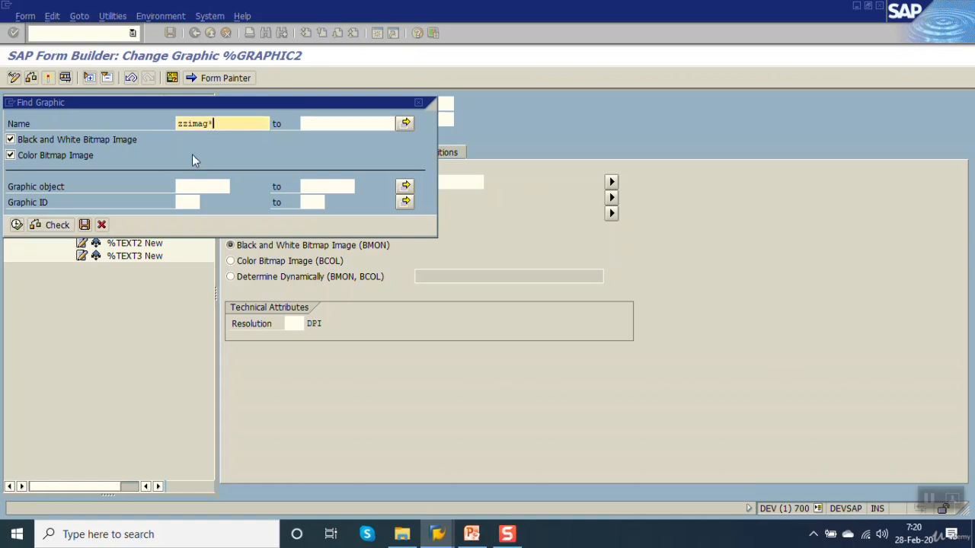
click(17, 225)
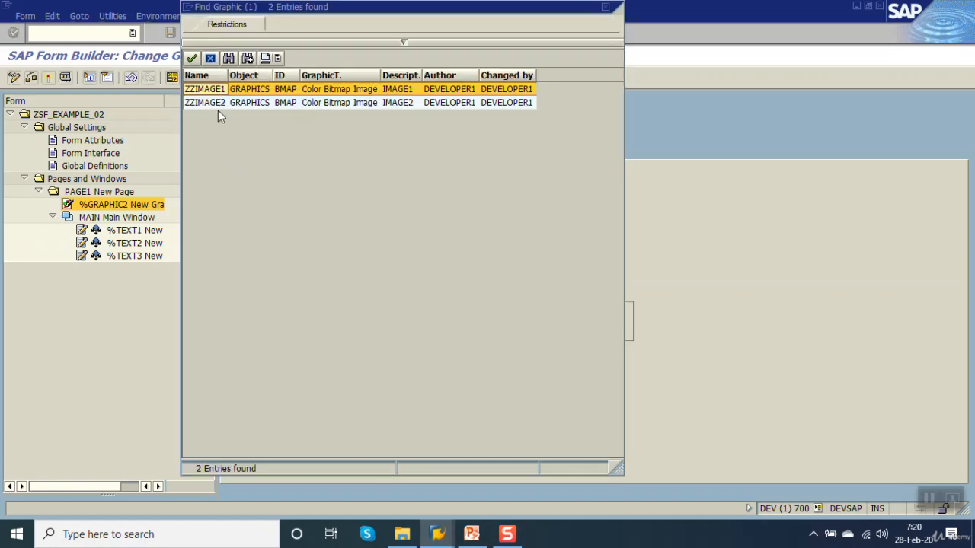
double_click(219, 91)
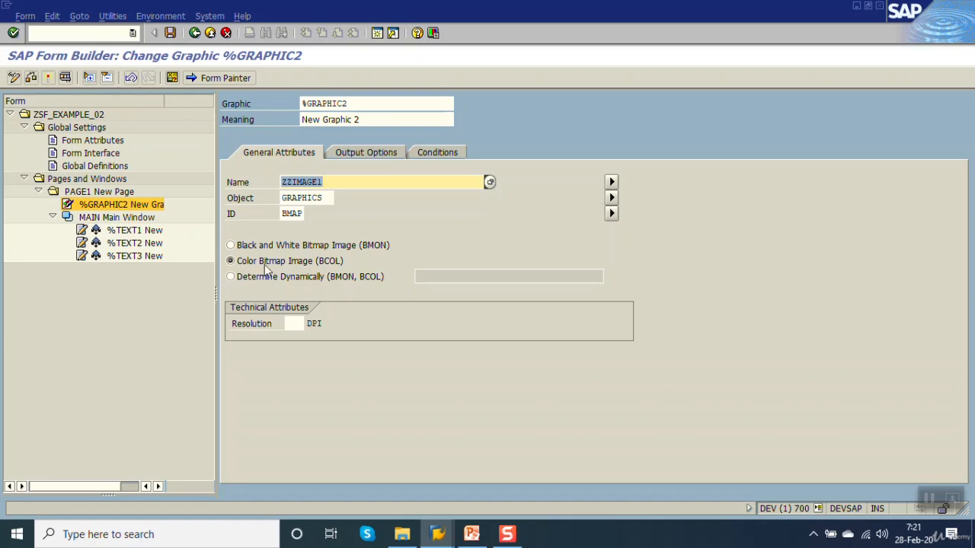
click(169, 34)
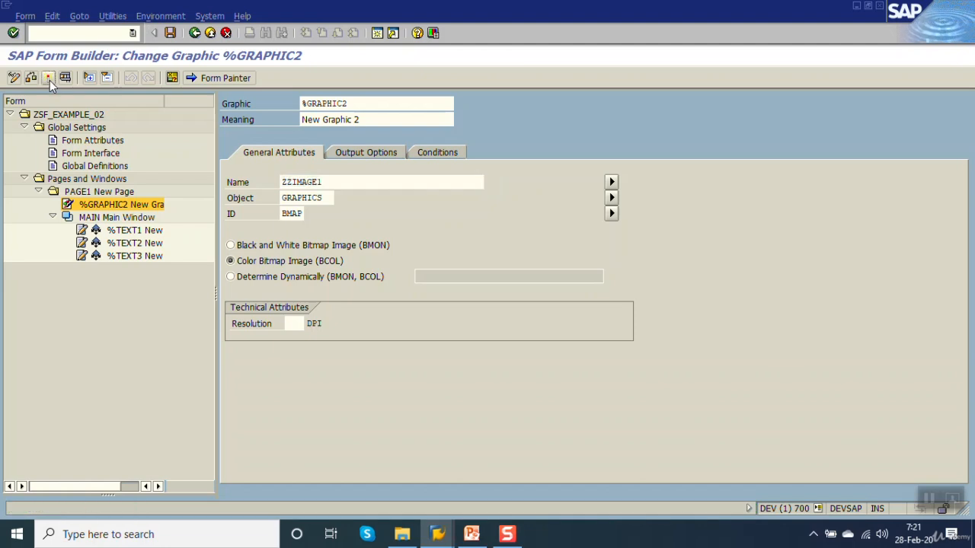
click(47, 78)
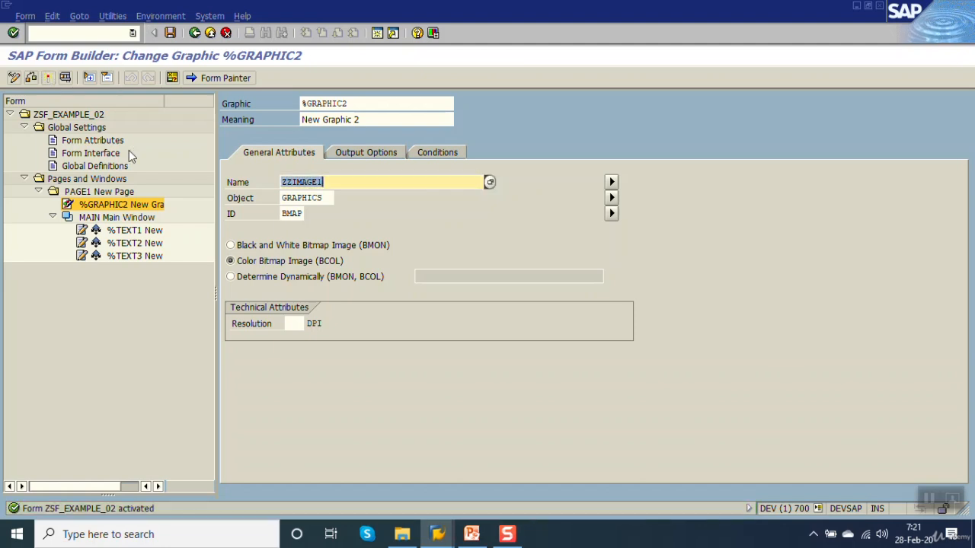
Step: Test the activated form through to its print preview, then return to the graphic's attributes
key(F8)
key(F8)
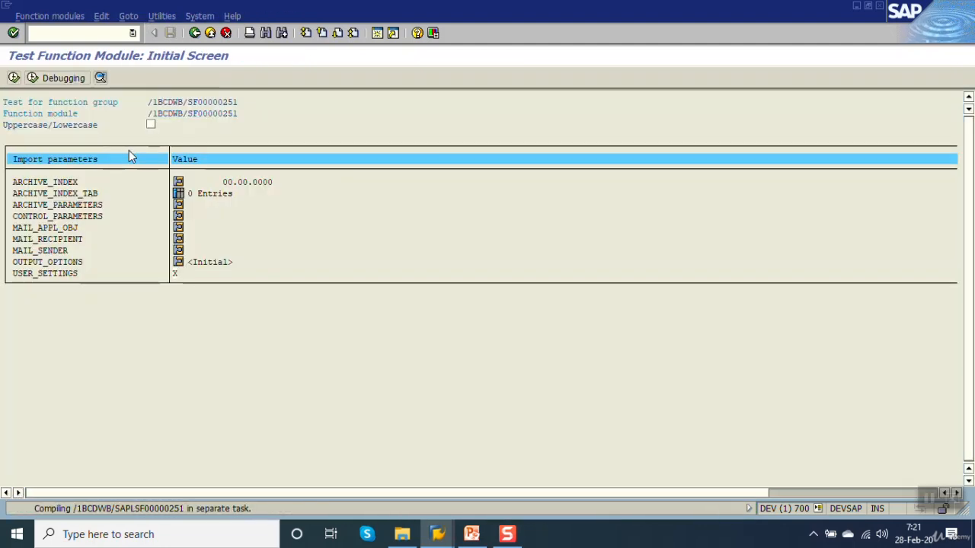
key(F8)
key(F8)
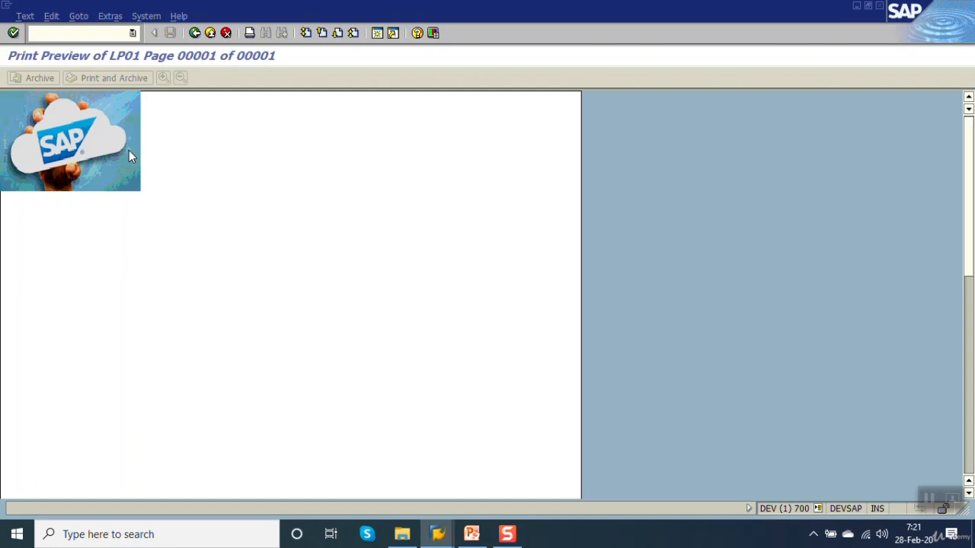
click(194, 33)
click(194, 33)
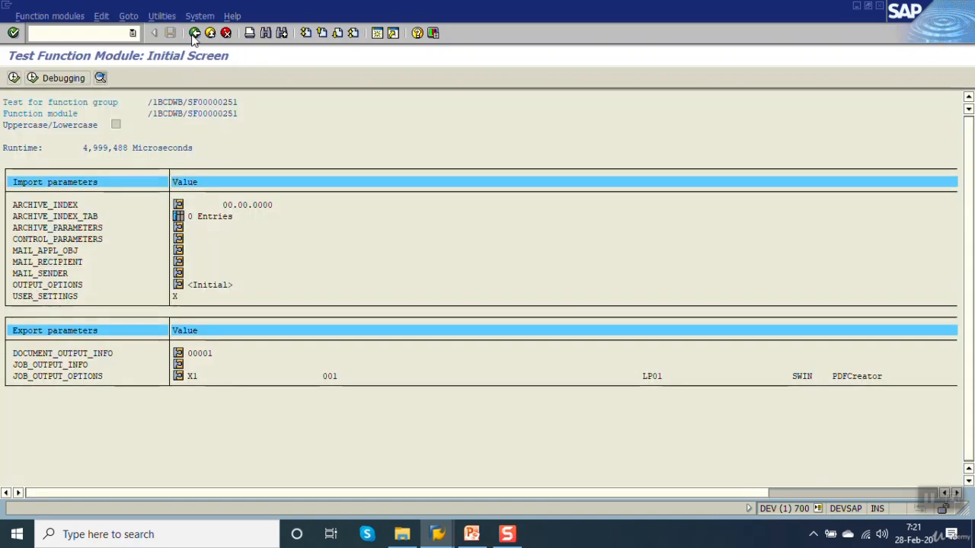
click(195, 32)
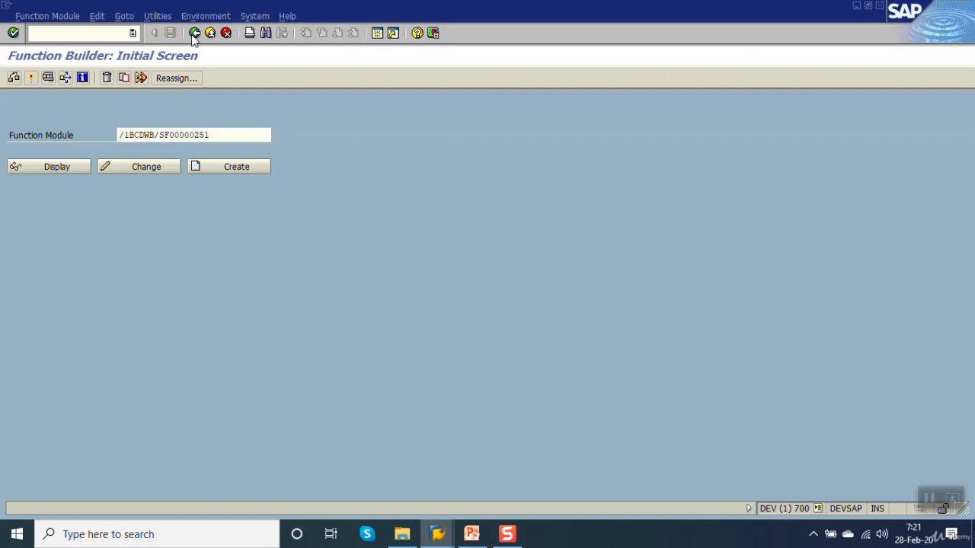
click(195, 33)
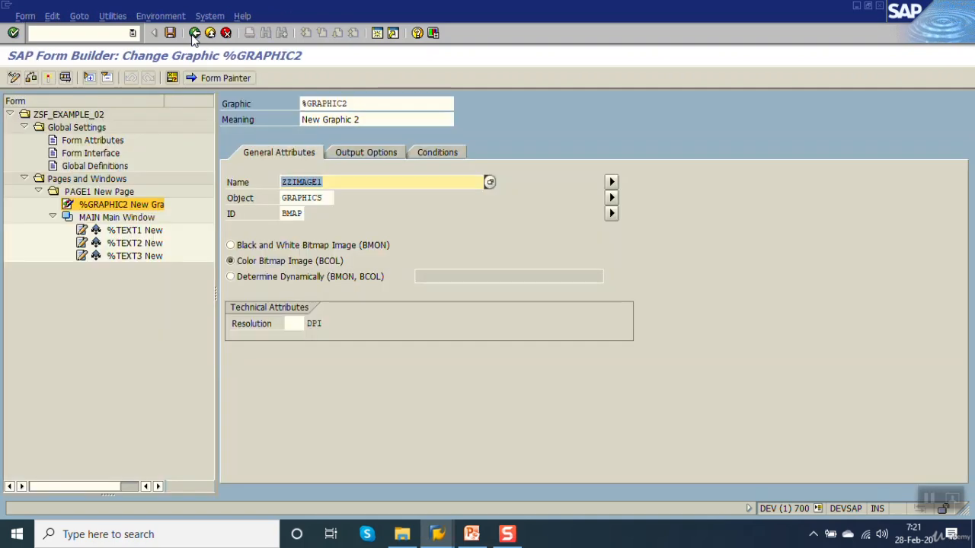
Step: In the Form Painter, move %GRAPHIC2 to a left margin of about 14.60 cm and an upper margin of about 0.33 cm, and activate the form
click(361, 155)
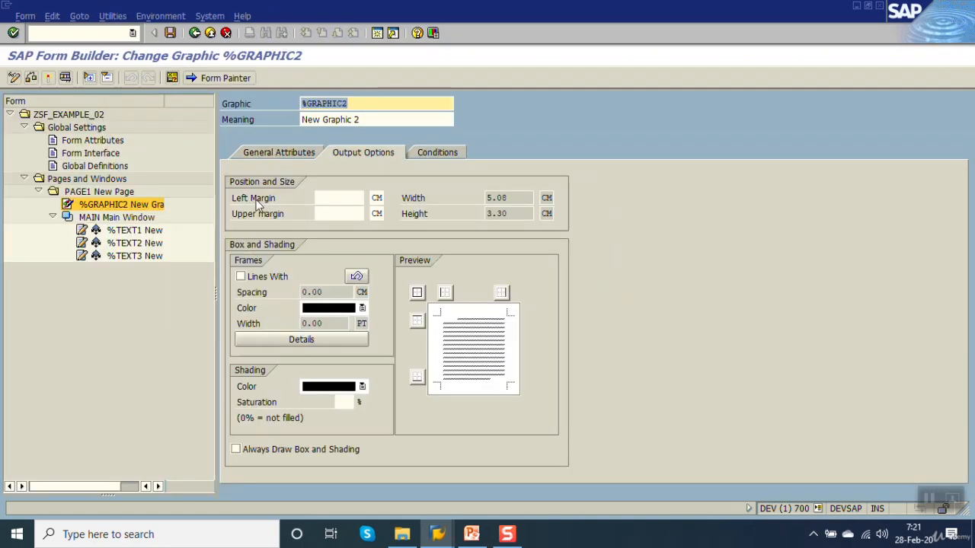
click(256, 200)
click(257, 214)
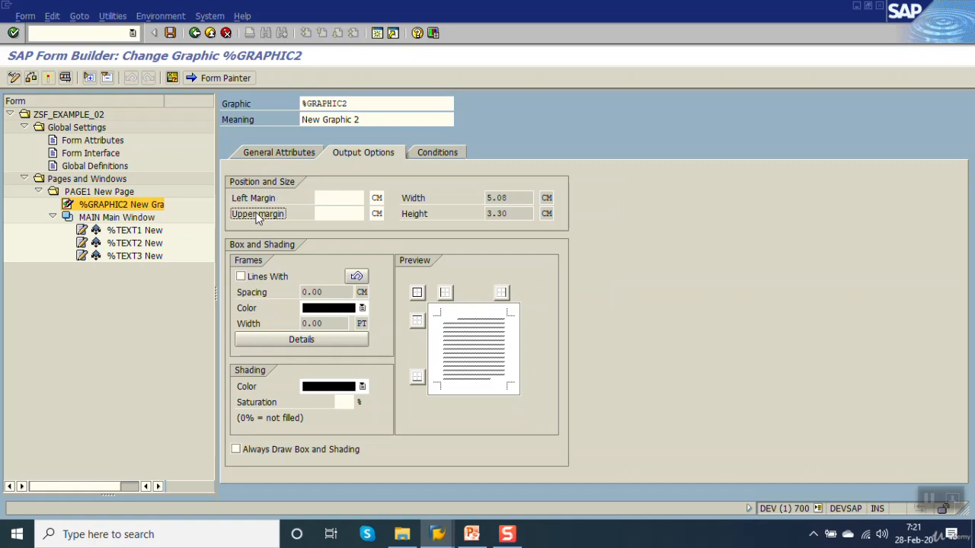
click(209, 82)
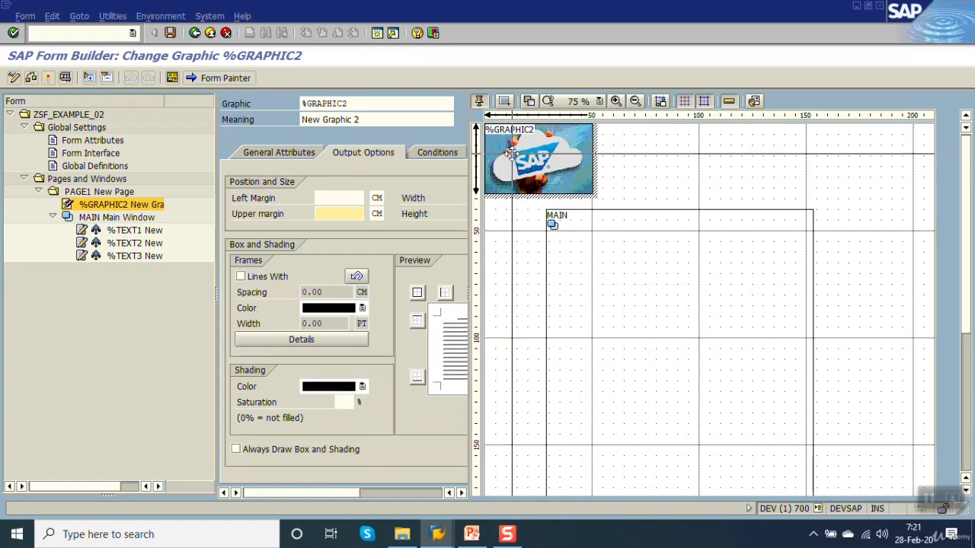
drag(512, 153, 825, 160)
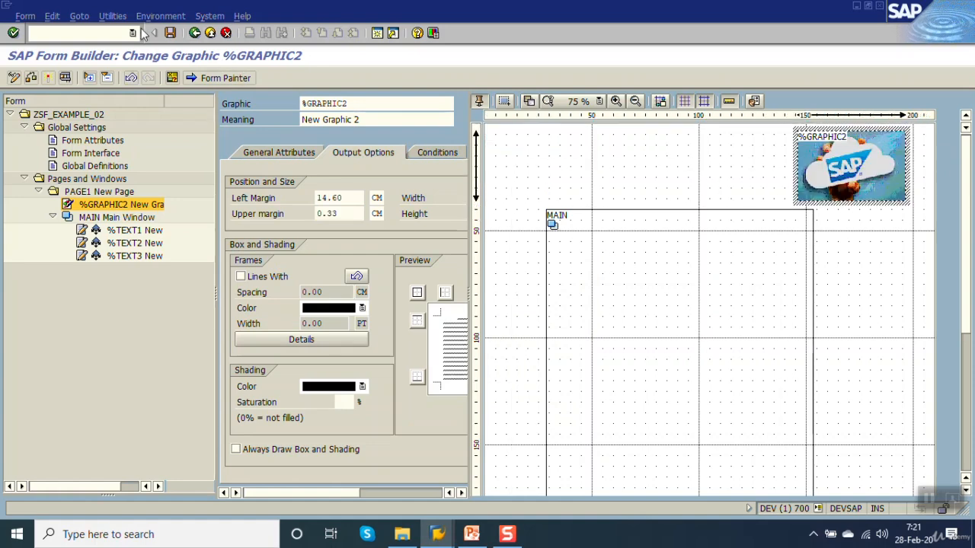
click(48, 79)
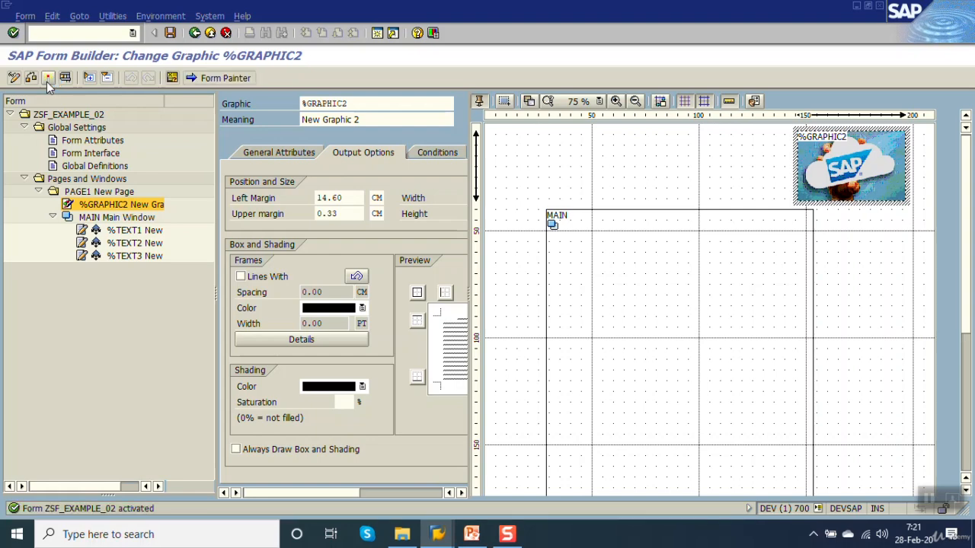
Step: Check the moved graphic in the form's print preview and return to its output options
key(F8)
key(F8)
key(F8)
key(F8)
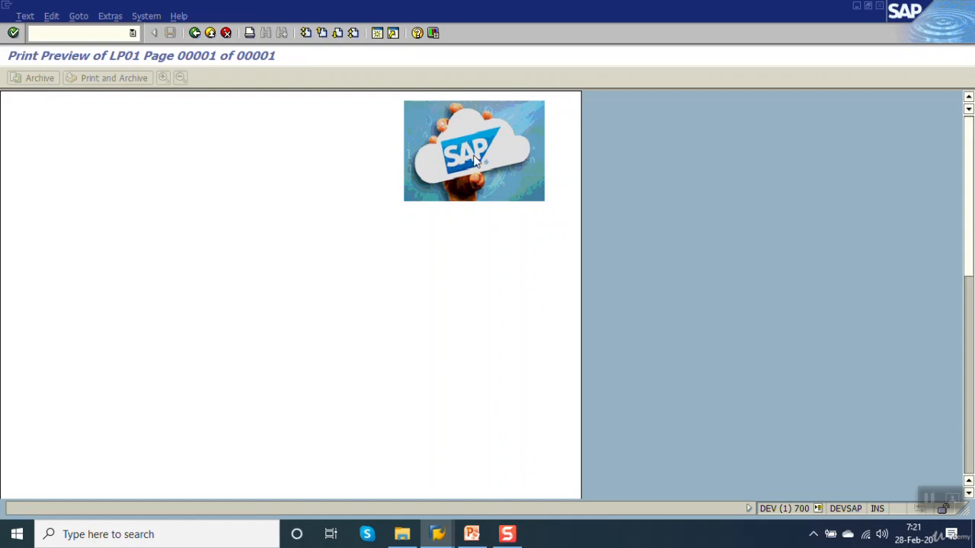
click(195, 34)
click(195, 34)
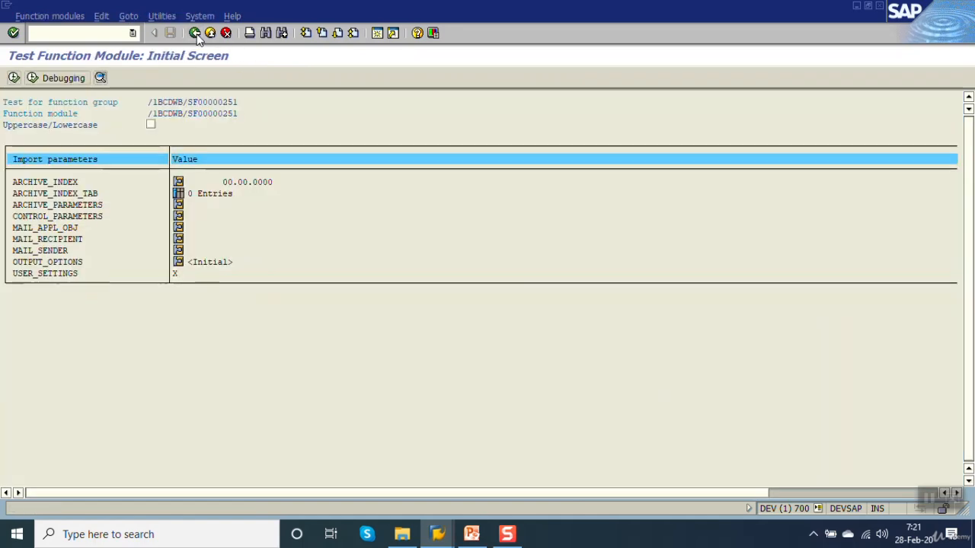
click(195, 34)
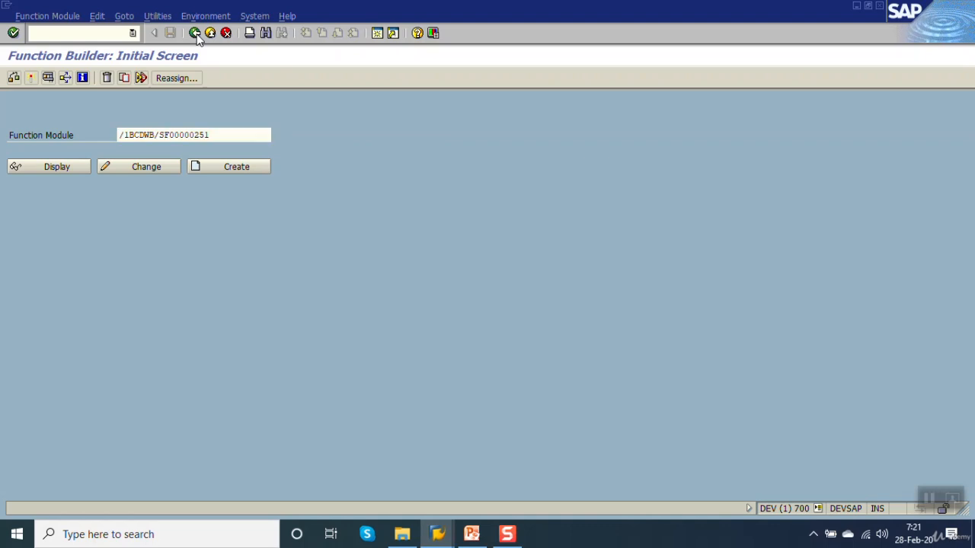
click(195, 33)
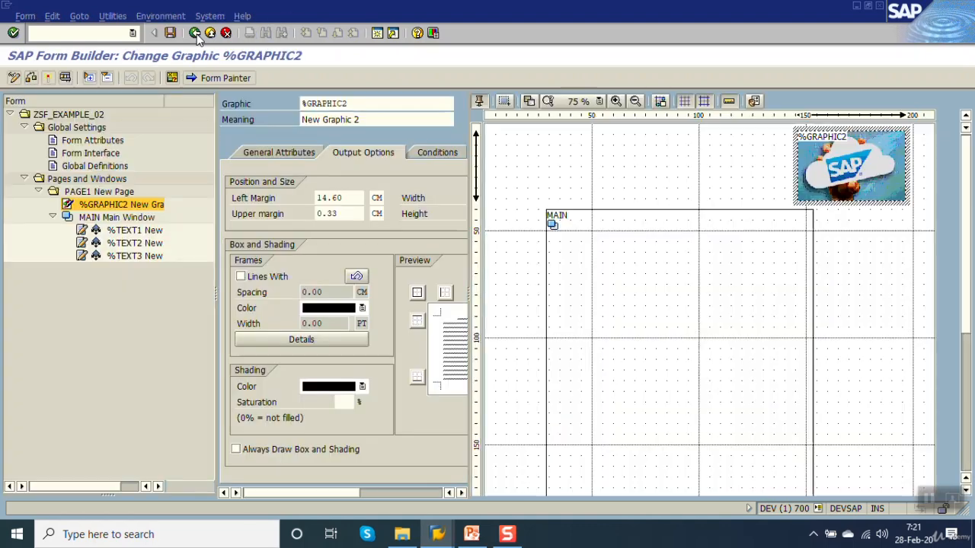
Step: Close the Form Painter and examine the graphic name in the general attributes of %GRAPHIC2
click(231, 79)
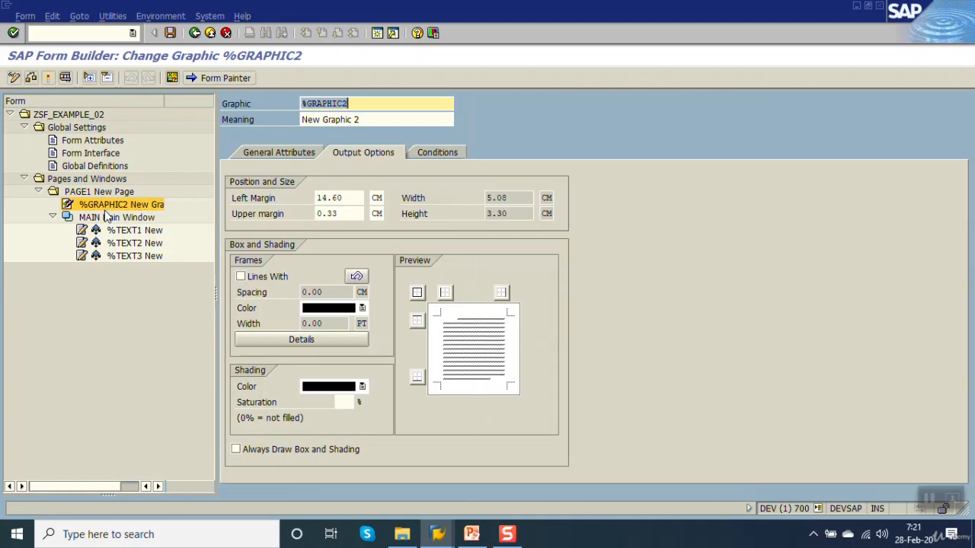
click(281, 154)
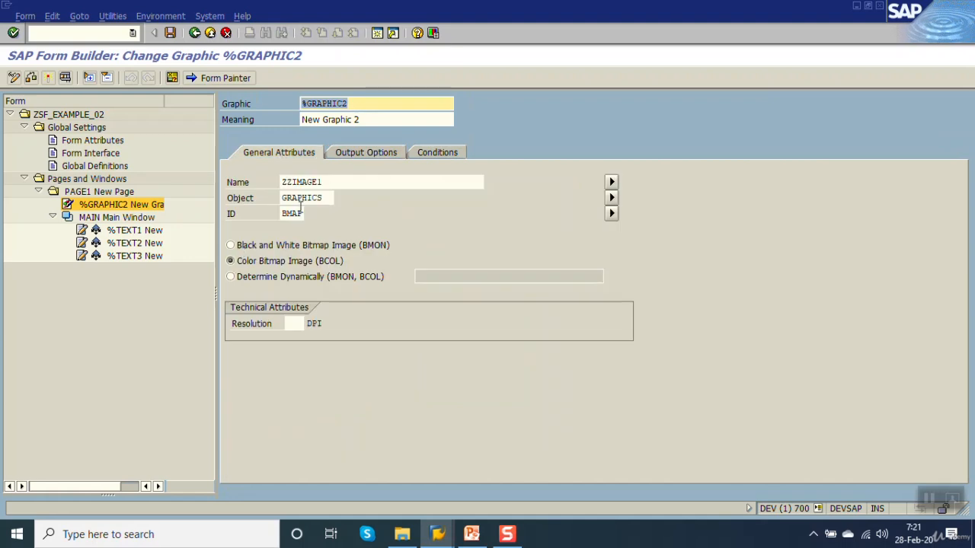
click(342, 182)
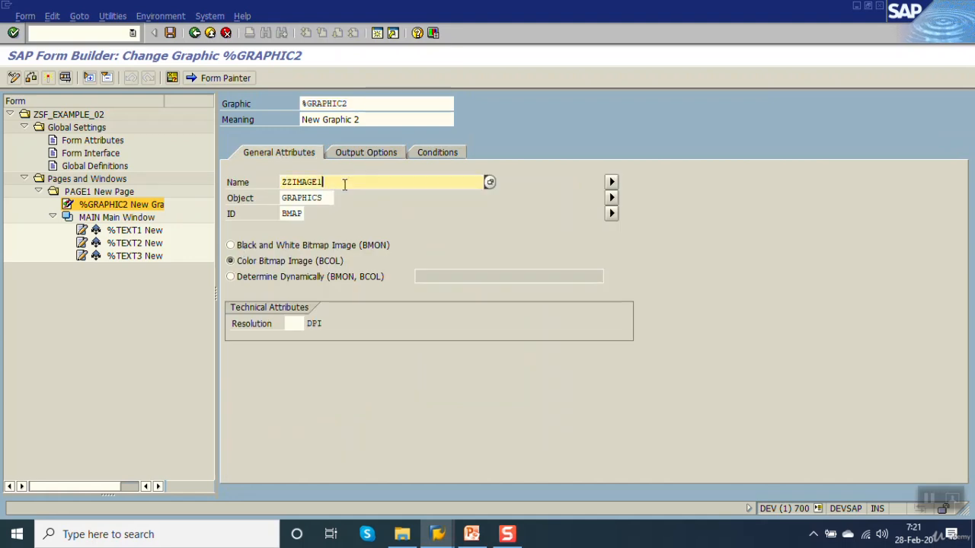
drag(345, 185, 42, 222)
Step: Delete the variable GV_LOGO from the form's global data and save the form
click(112, 166)
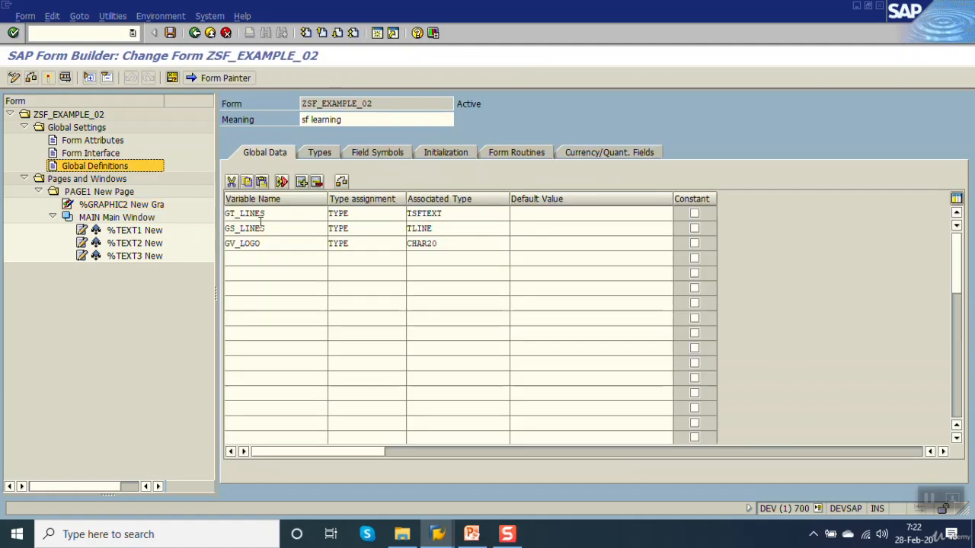
click(275, 244)
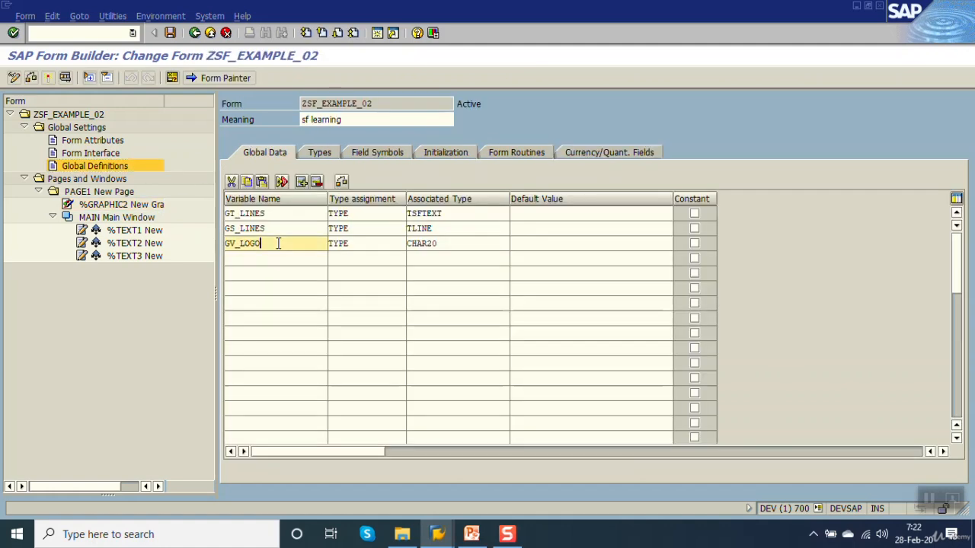
click(317, 182)
key(ctrl+s)
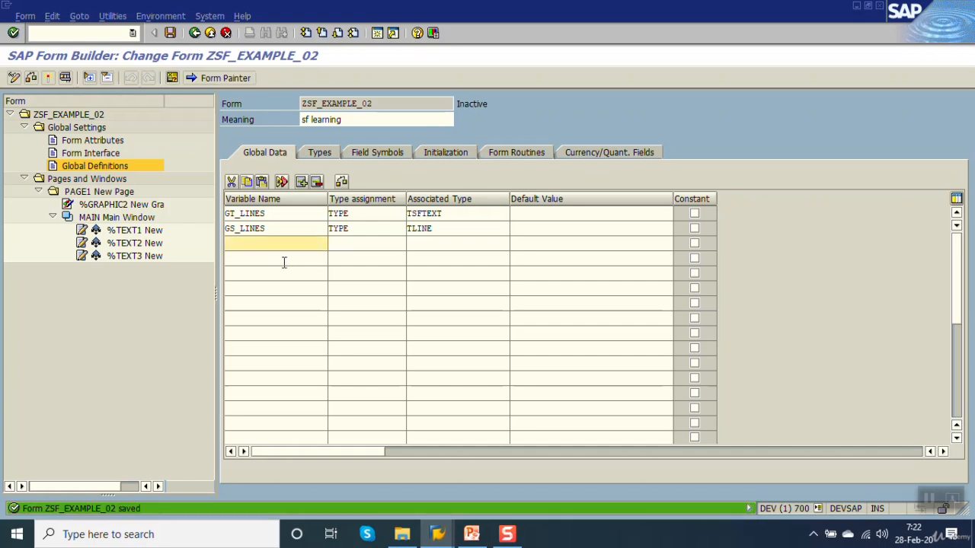
Step: Declare the global variable GV_LOGO with type assignment TYPE and associated type CHAR20
click(258, 238)
text(gv)
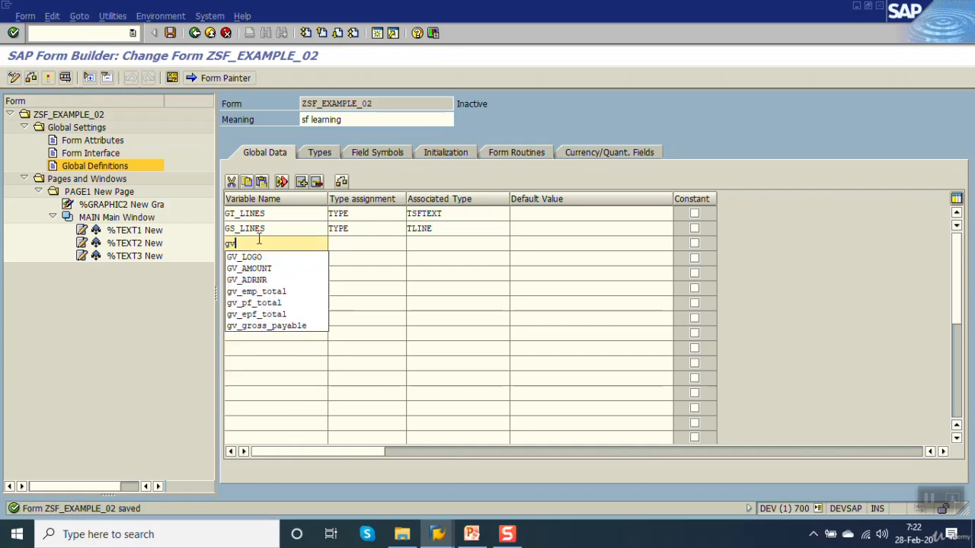
text(_)
key(Down)
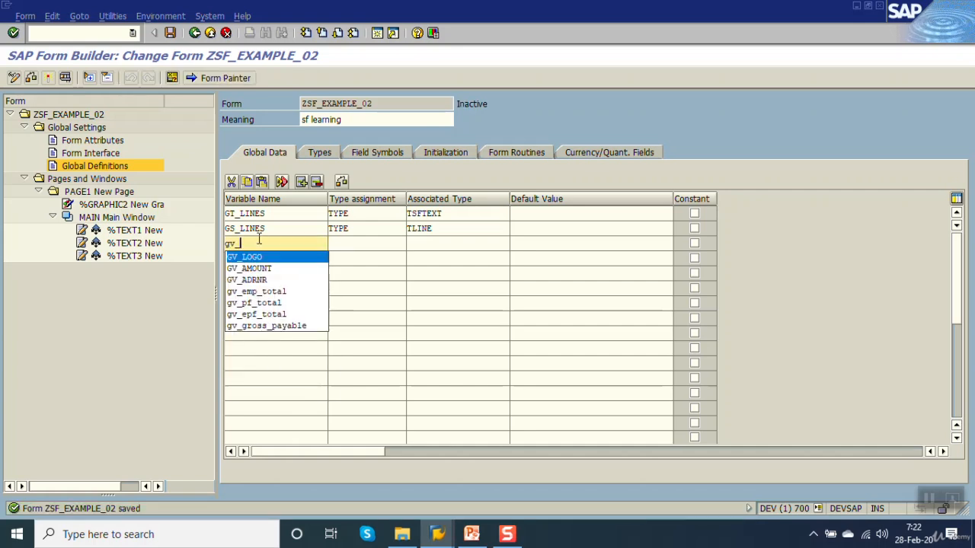
key(Tab)
key(BackSpace)
key(Down)
key(Return)
key(Tab)
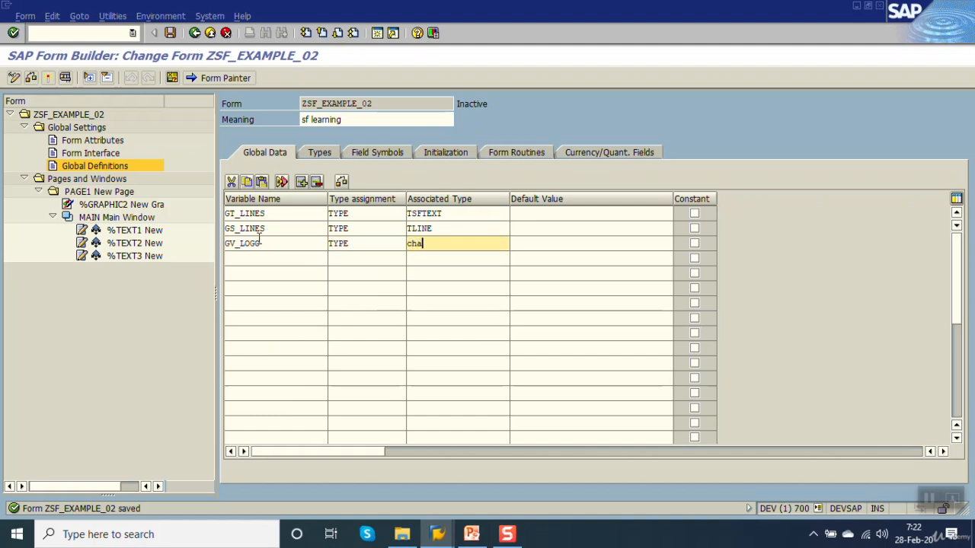
text(char20)
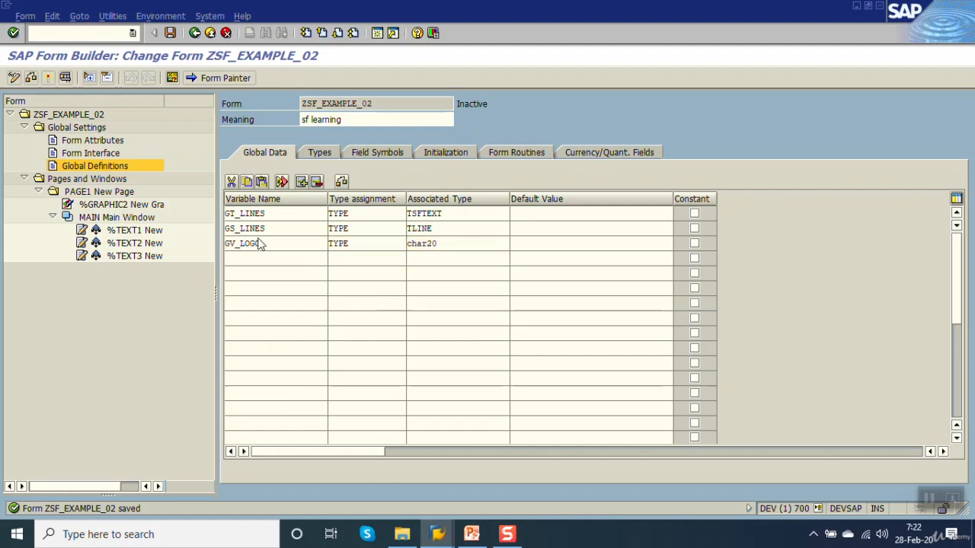
key(Return)
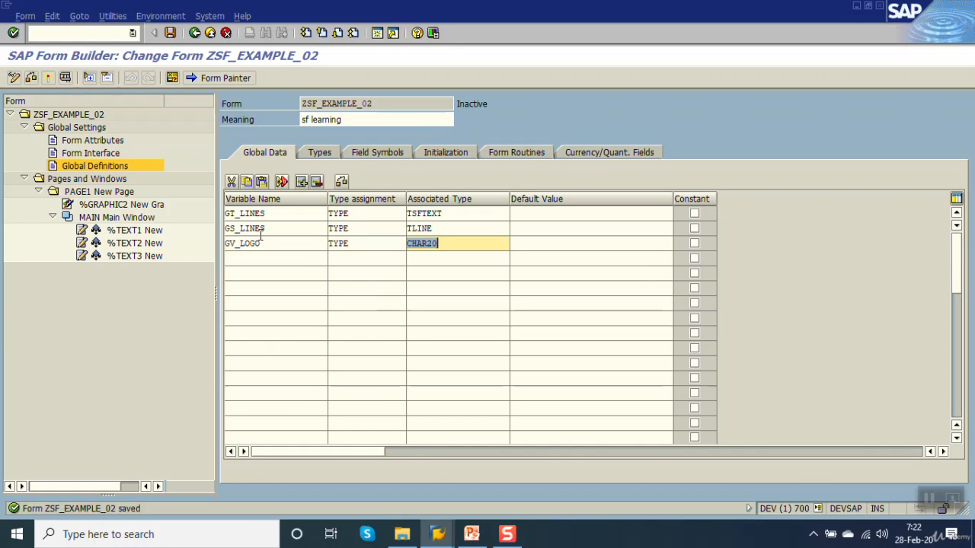
Step: Copy the variable name GV_LOGO, check the initialization output parameters for it, and save the form
drag(270, 242, 61, 253)
key(ctrl+c)
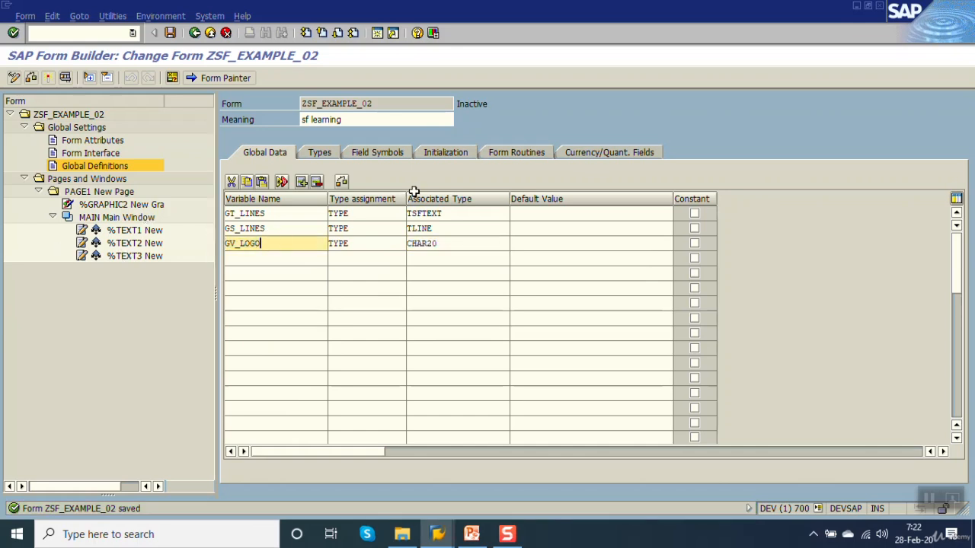
click(449, 155)
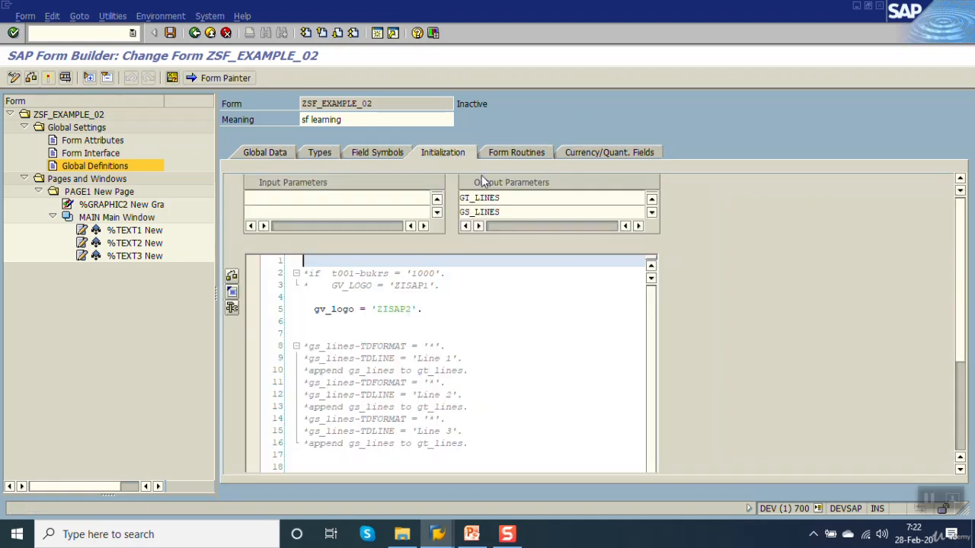
click(515, 208)
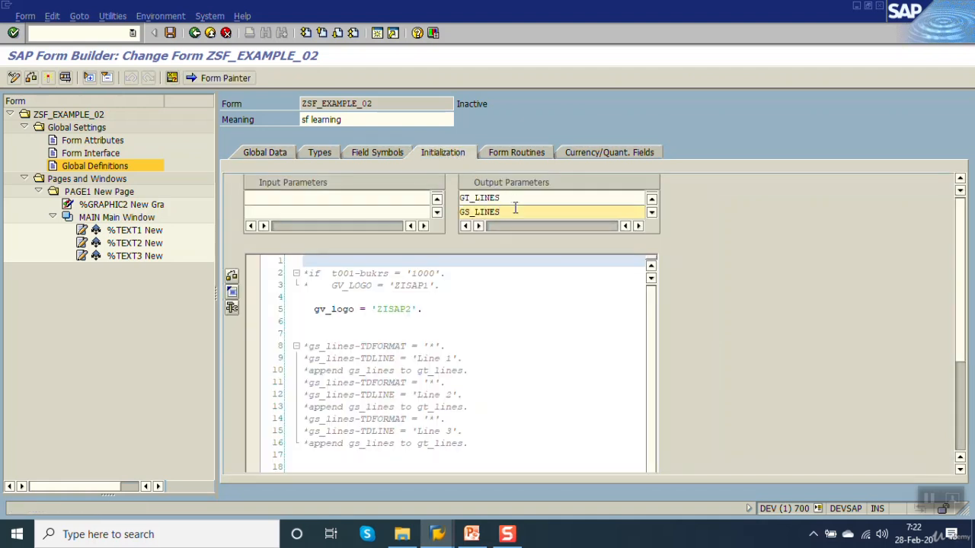
scroll(515, 208, down, 1)
double_click(510, 201)
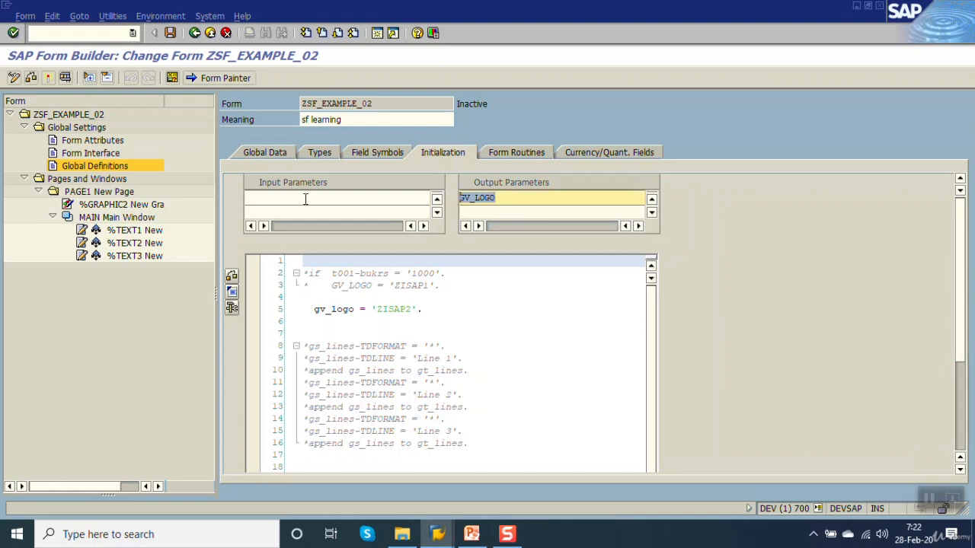
key(ctrl+s)
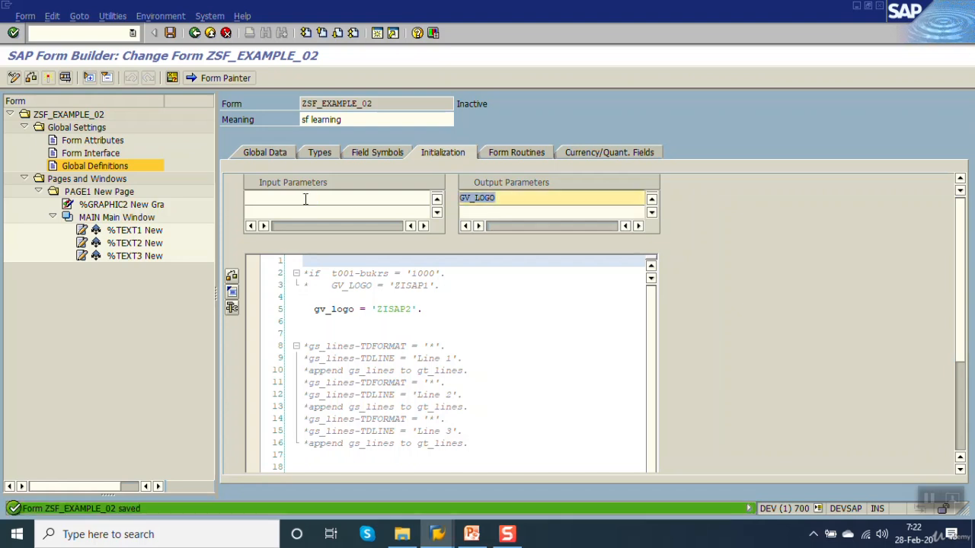
Step: Delete the gv_logo = 'ZISAP2' assignment from line 5 of the initialization code
drag(425, 311, 268, 310)
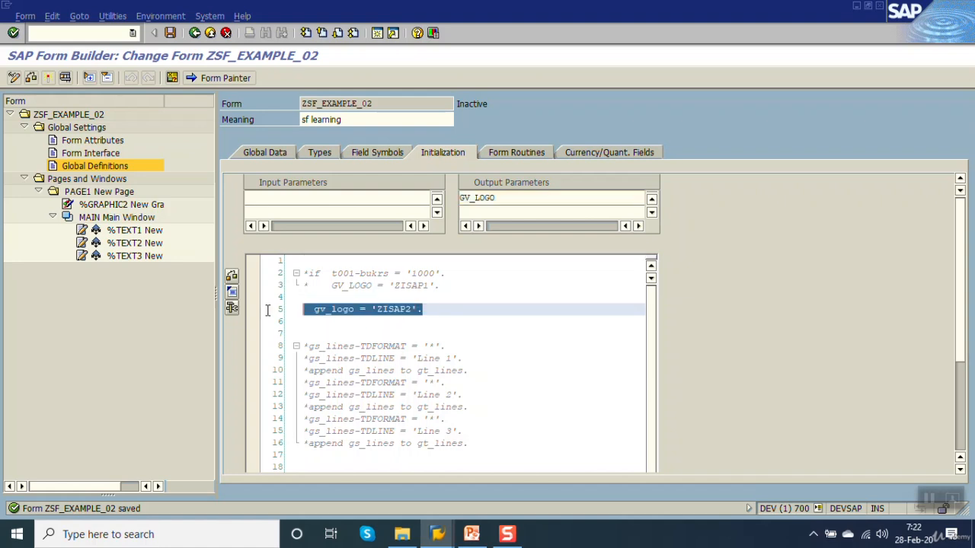
key(Delete)
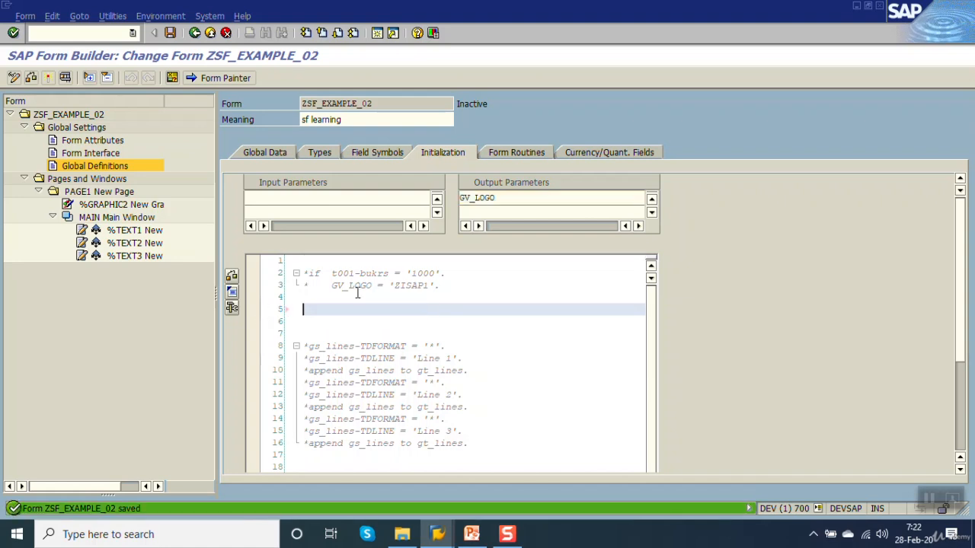
click(461, 274)
click(434, 285)
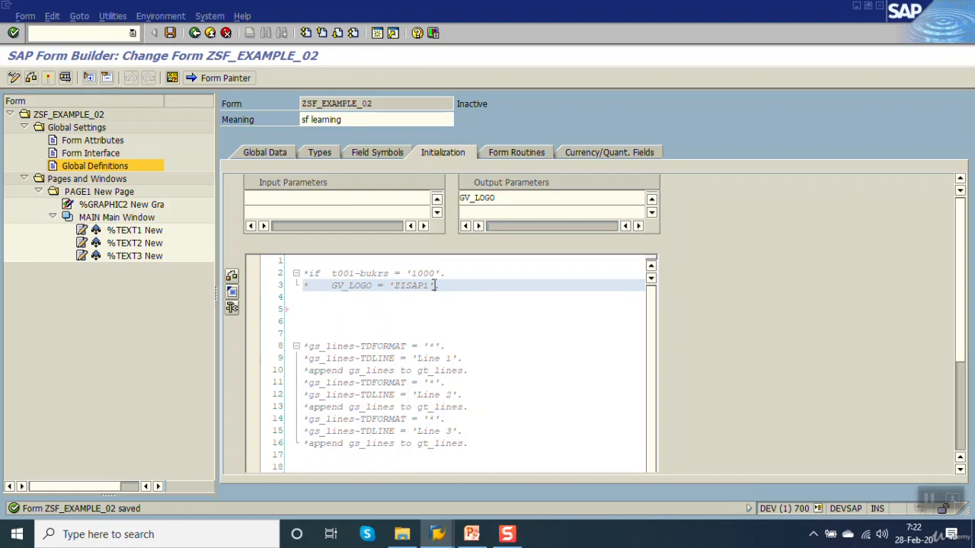
click(394, 313)
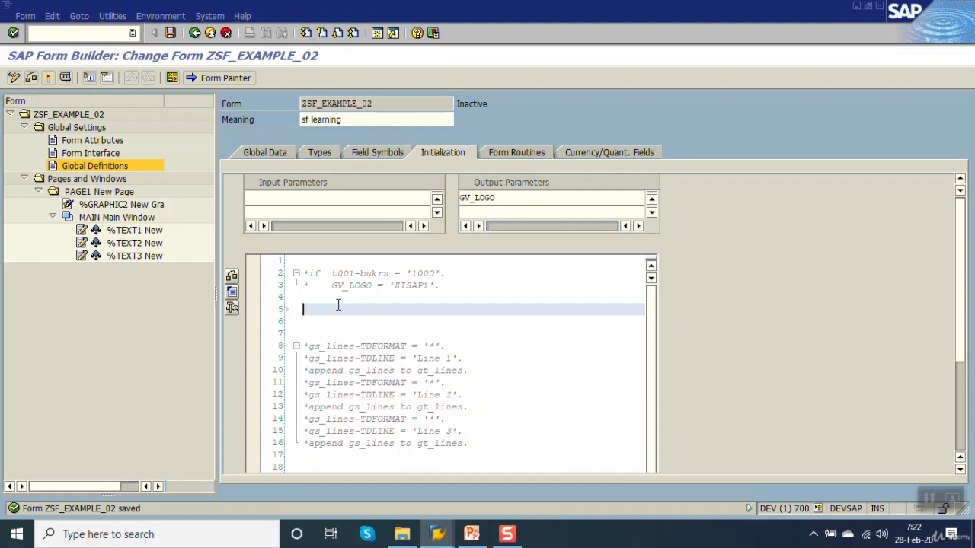
Step: Enter the statement GV_LOGO = 'ZZIMAGE1'. on line 5 of the initialization code, then save and activate the form
click(507, 198)
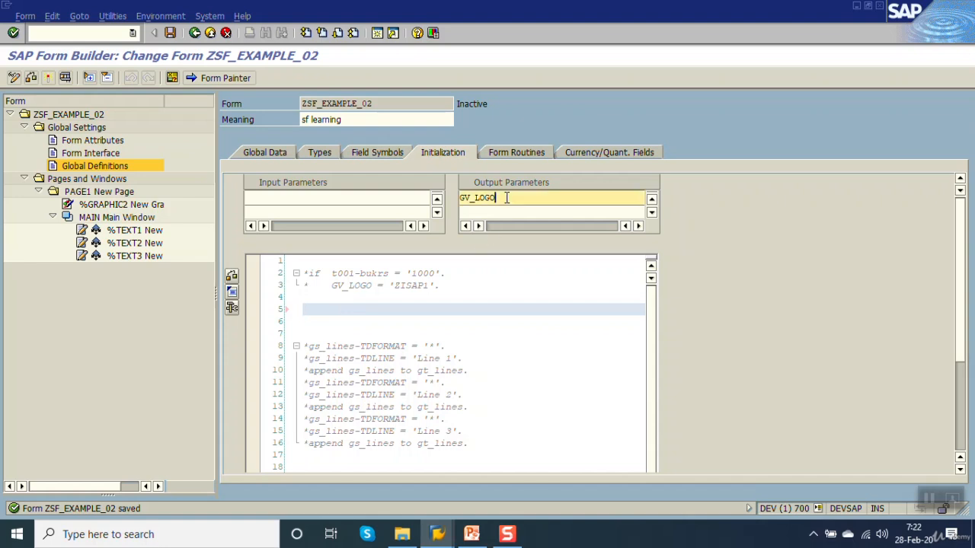
click(356, 312)
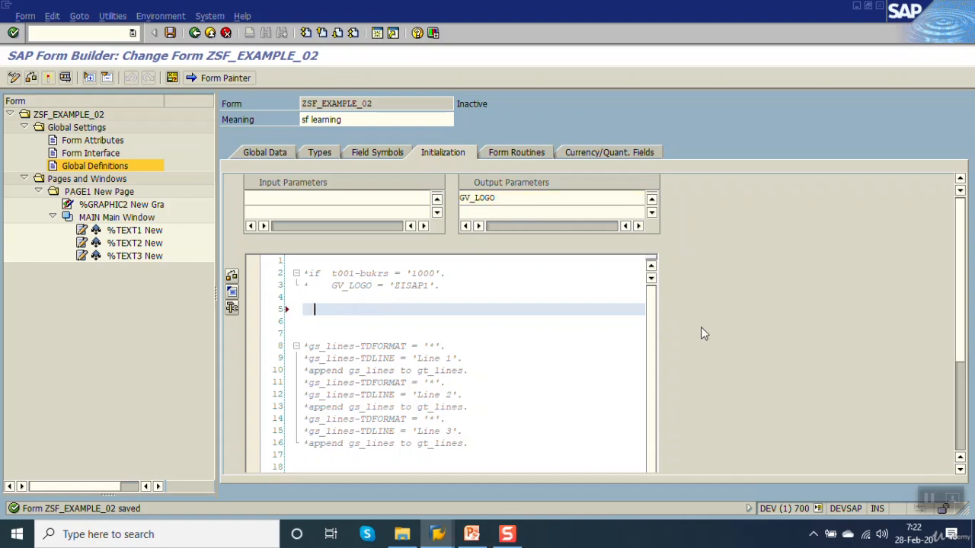
key(ctrl+v)
text(= 'ZZIMAG)
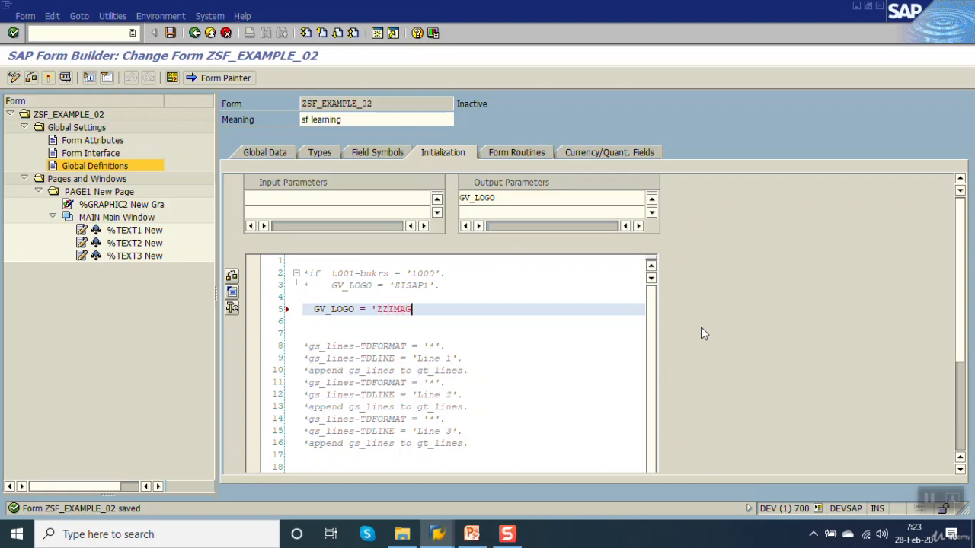
text(E1'.)
key(ctrl+F2)
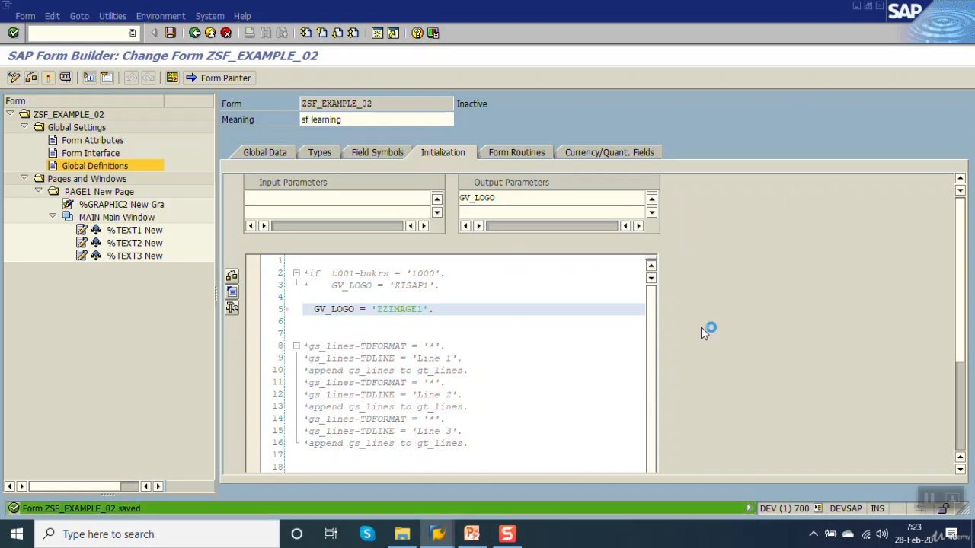
key(ctrl+F3)
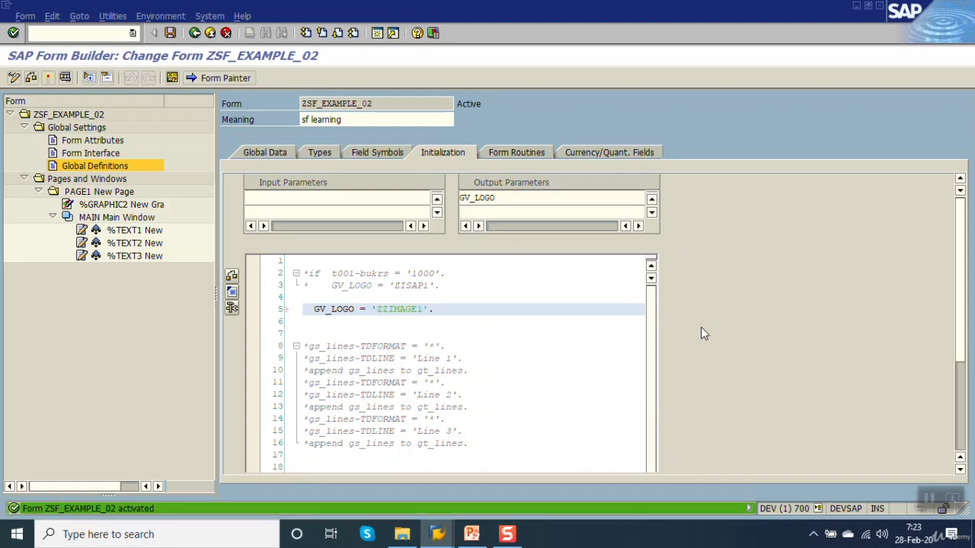
click(506, 536)
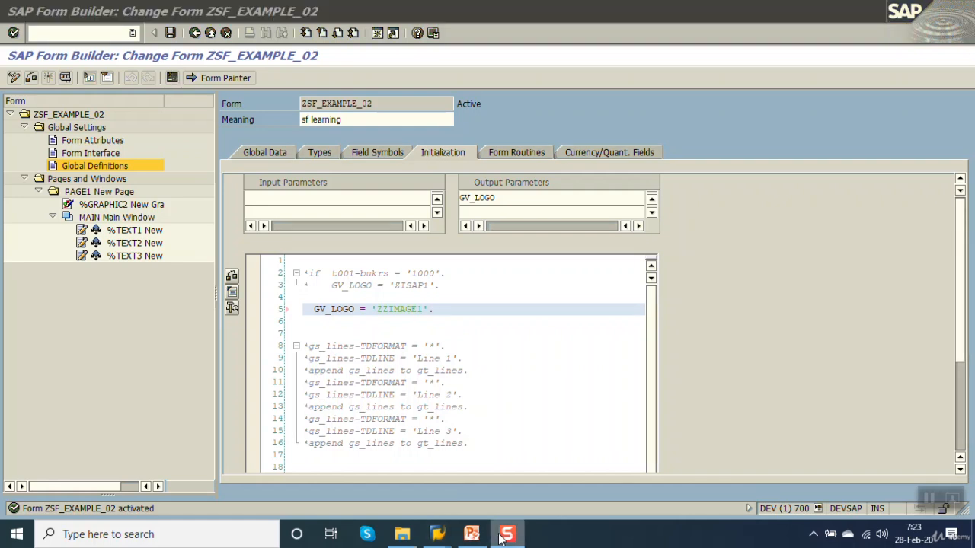
click(448, 309)
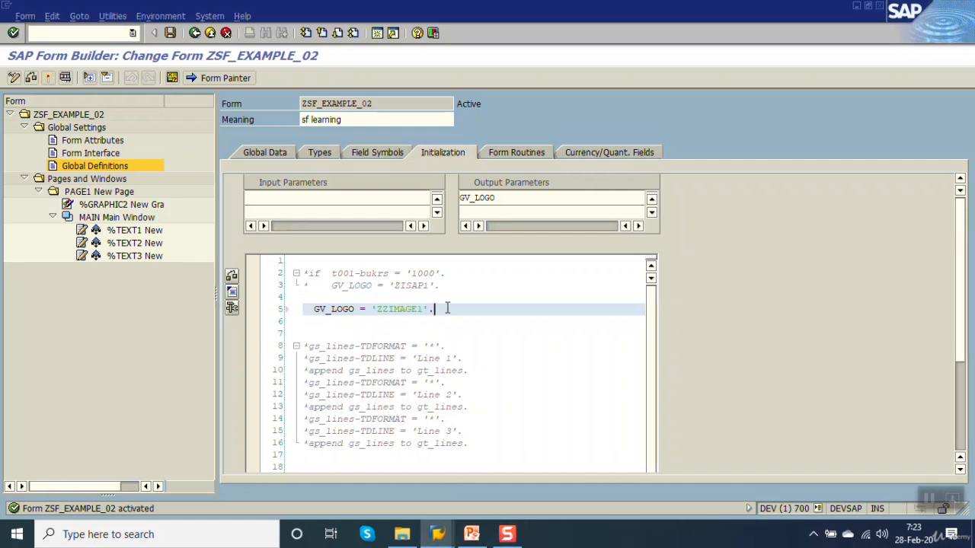
drag(378, 309, 430, 314)
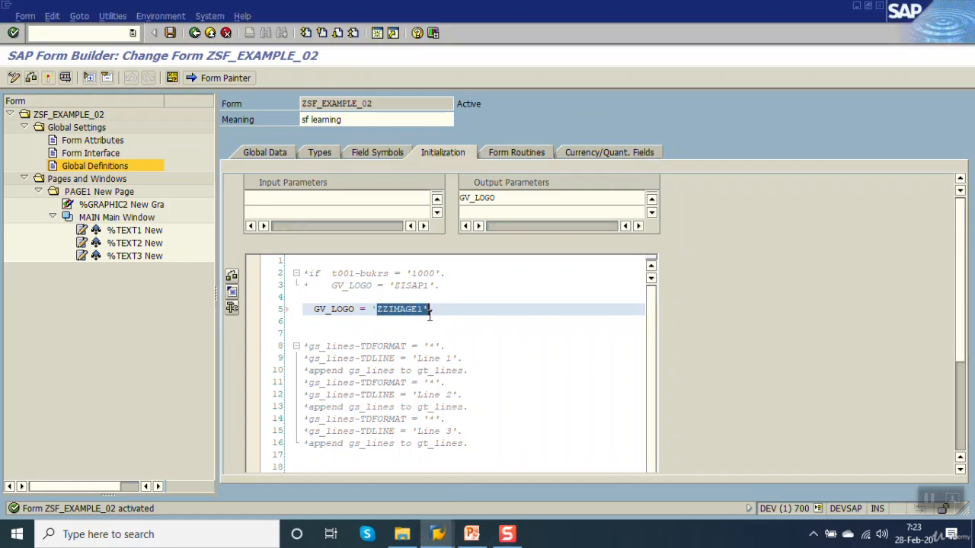
click(469, 306)
click(64, 78)
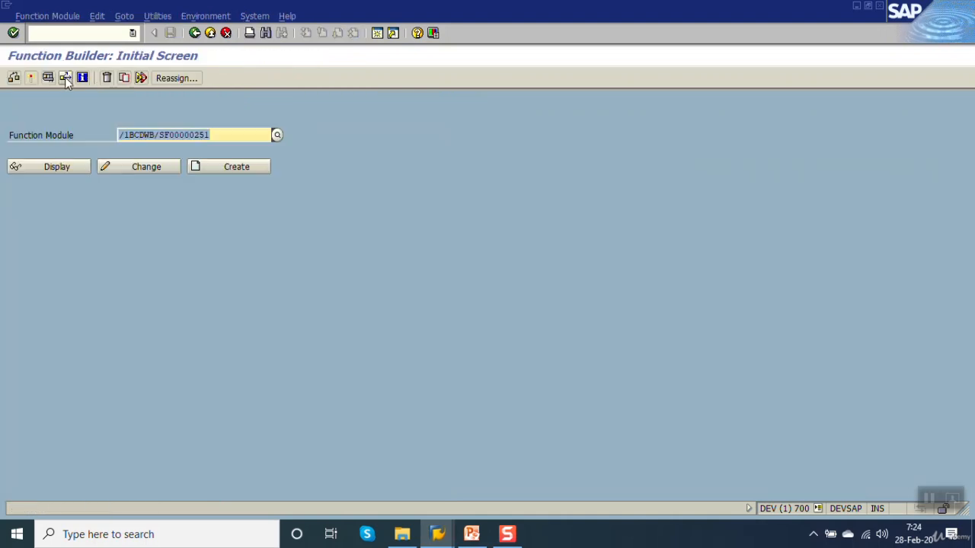
click(65, 77)
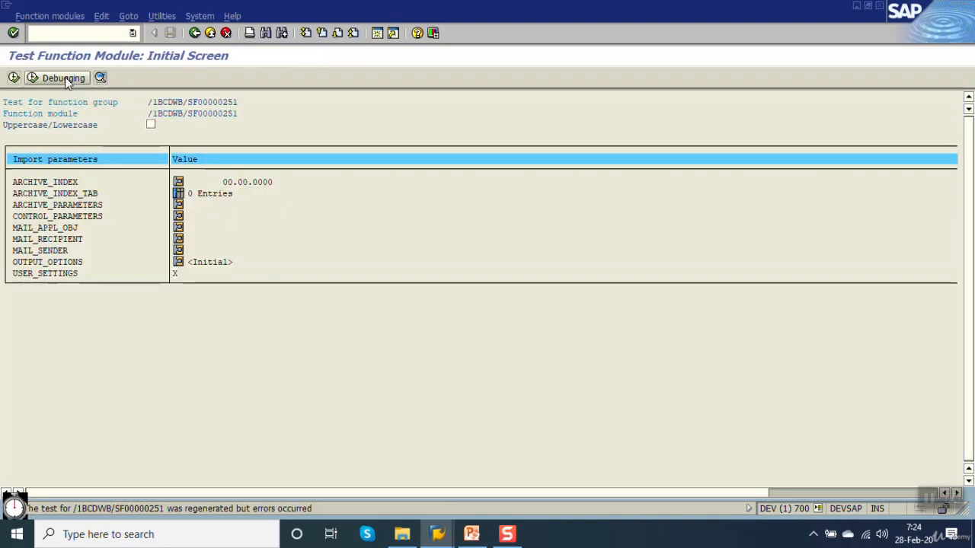
click(195, 33)
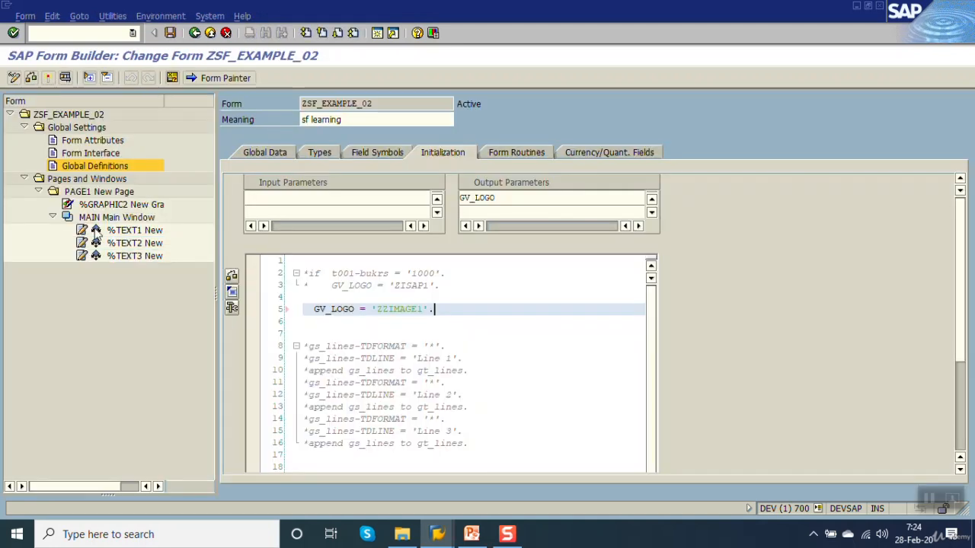
Step: Replace the graphic name of %GRAPHIC2 with the variable &GV_LOGO&, then save and activate the form
double_click(97, 207)
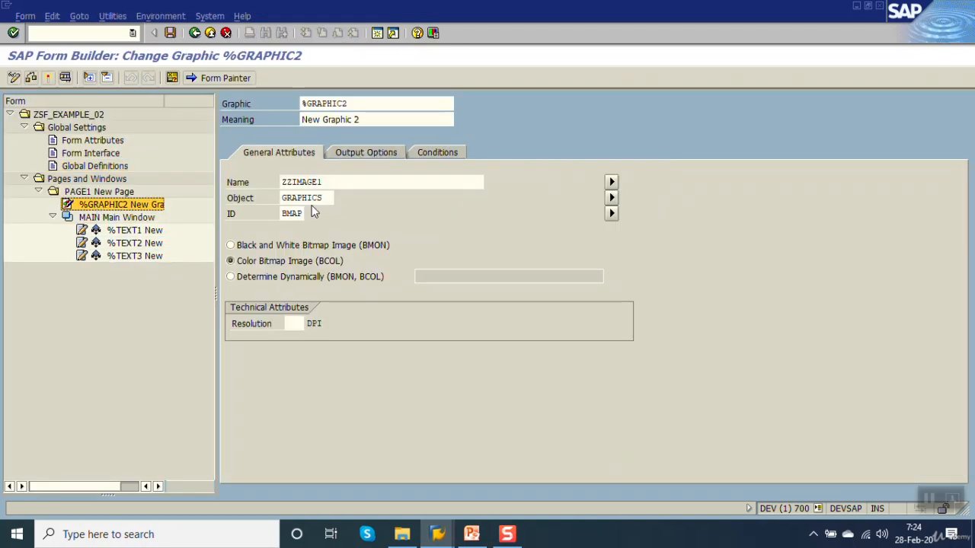
click(346, 183)
double_click(346, 183)
key(Delete)
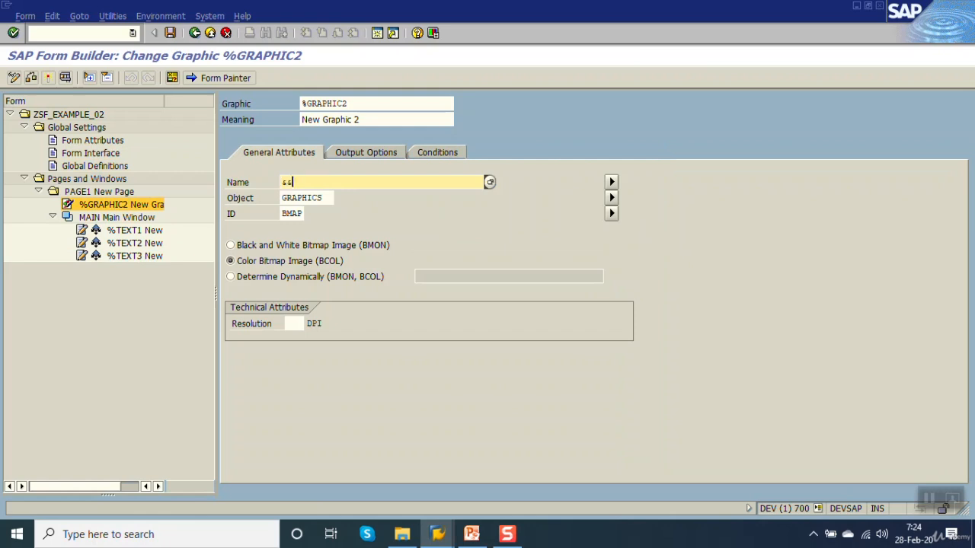
text(&gv_logo)
key(Return)
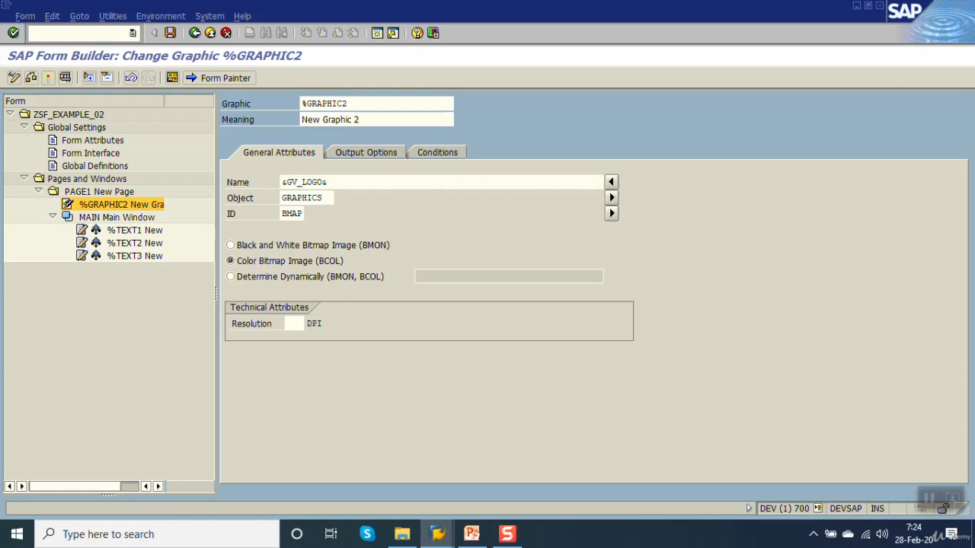
key(ctrl+s)
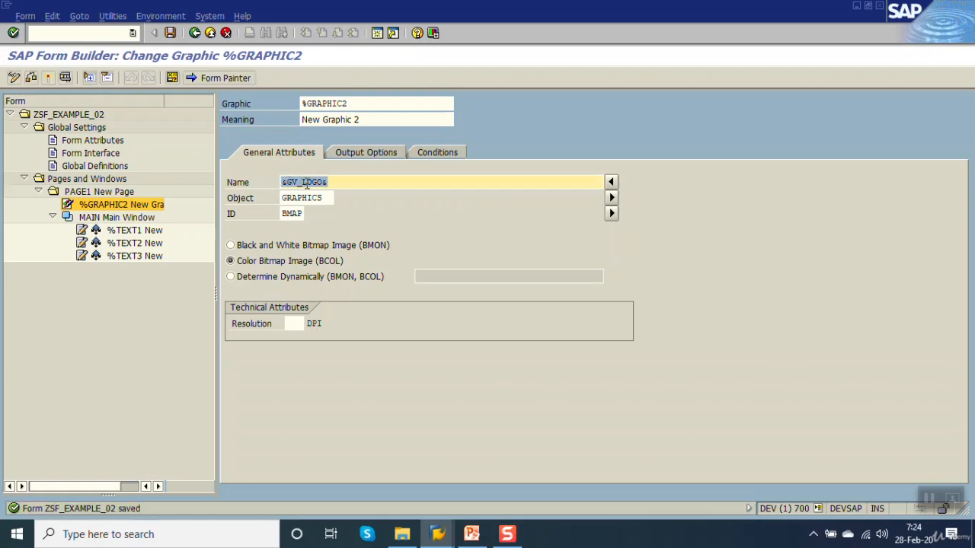
click(48, 78)
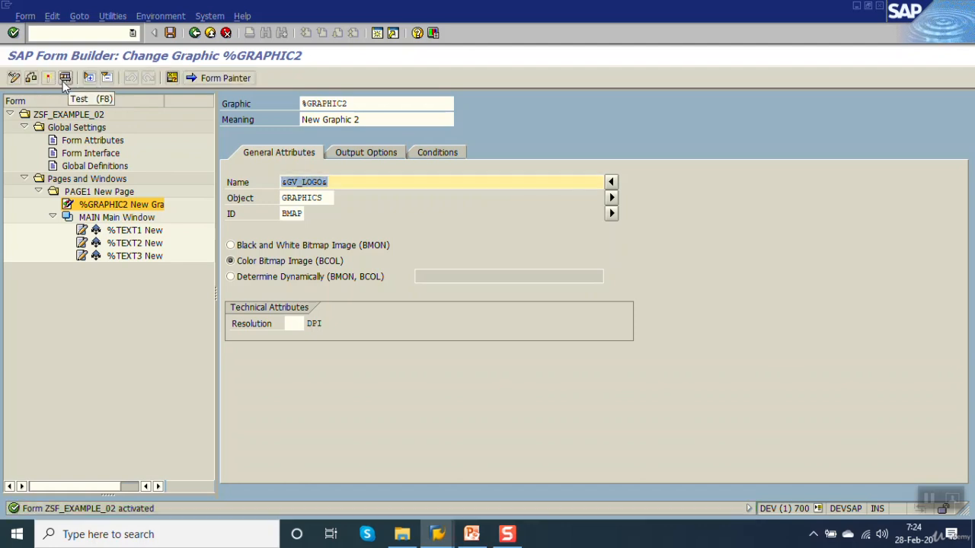
Step: Test the form to check the dynamically determined graphic in print preview, and return to the attributes of %GRAPHIC2
click(64, 79)
click(63, 79)
key(F8)
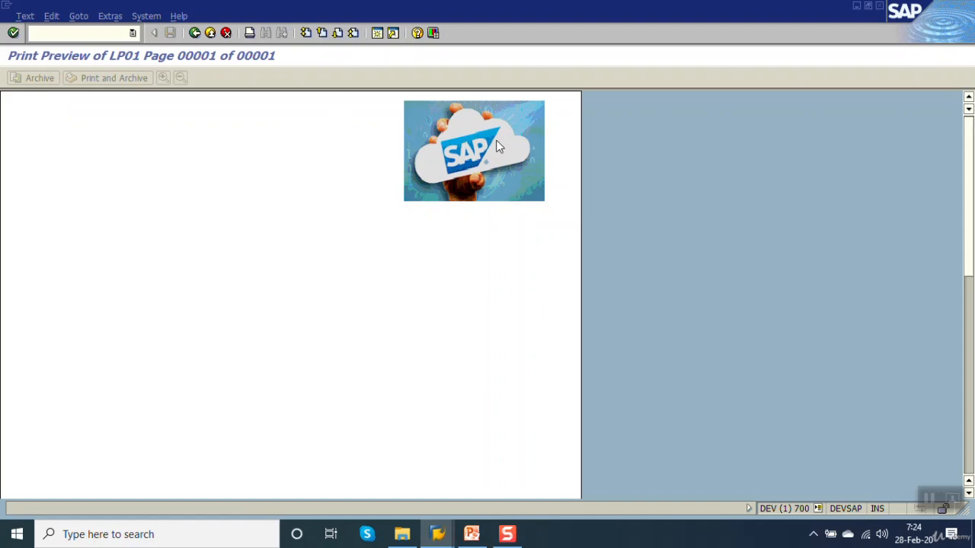
click(195, 32)
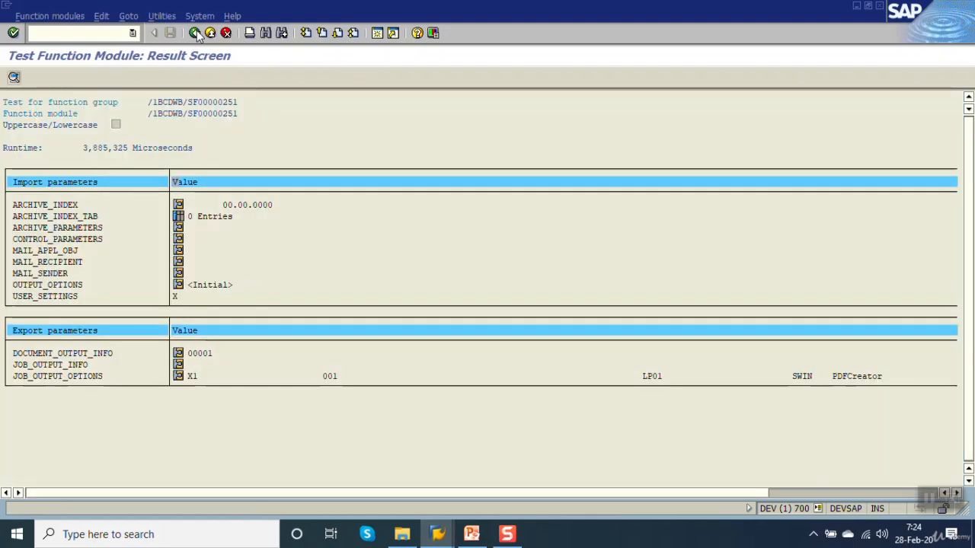
click(195, 33)
click(195, 33)
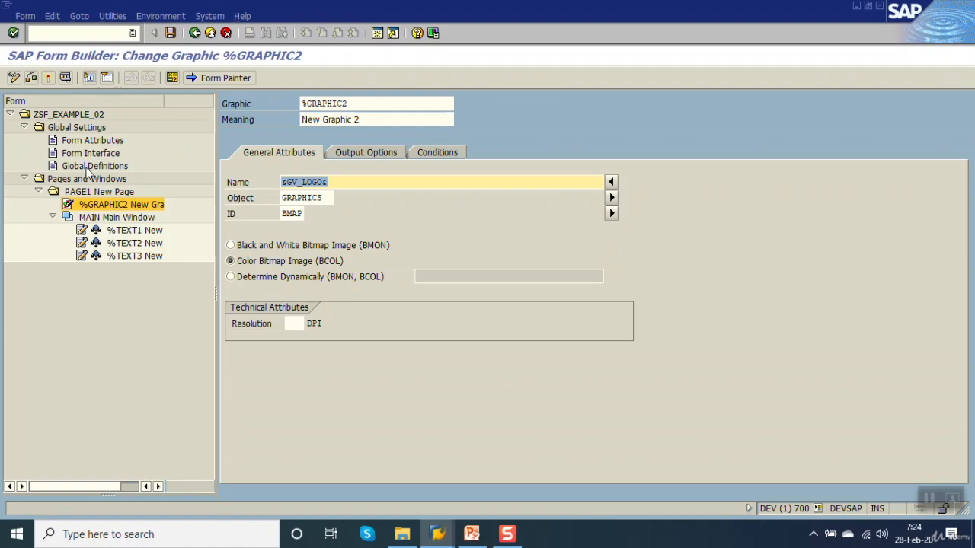
Step: Change the value assigned to GV_LOGO in the initialization code to 'ZZIMAGE2' and activate the form
click(95, 166)
click(448, 152)
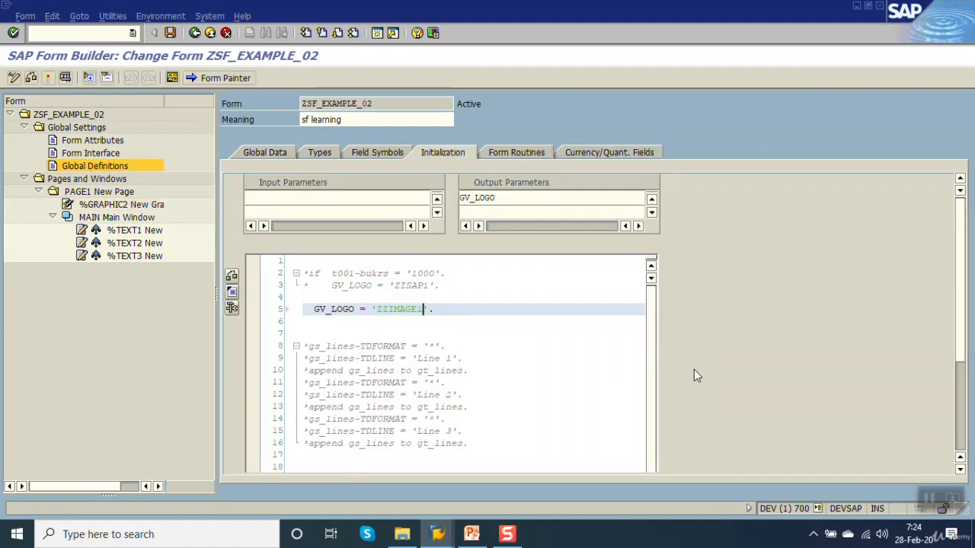
key(BackSpace)
text(2)
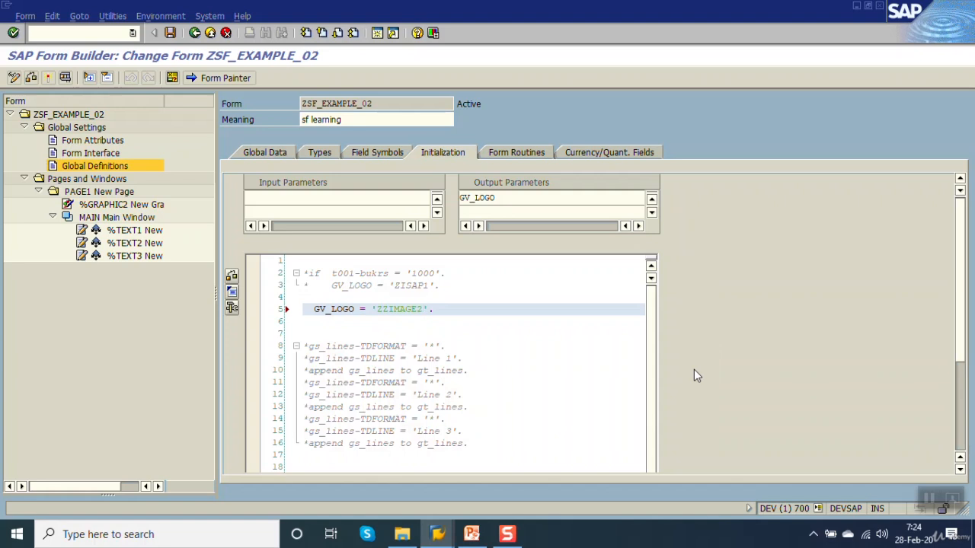
key(ctrl+F3)
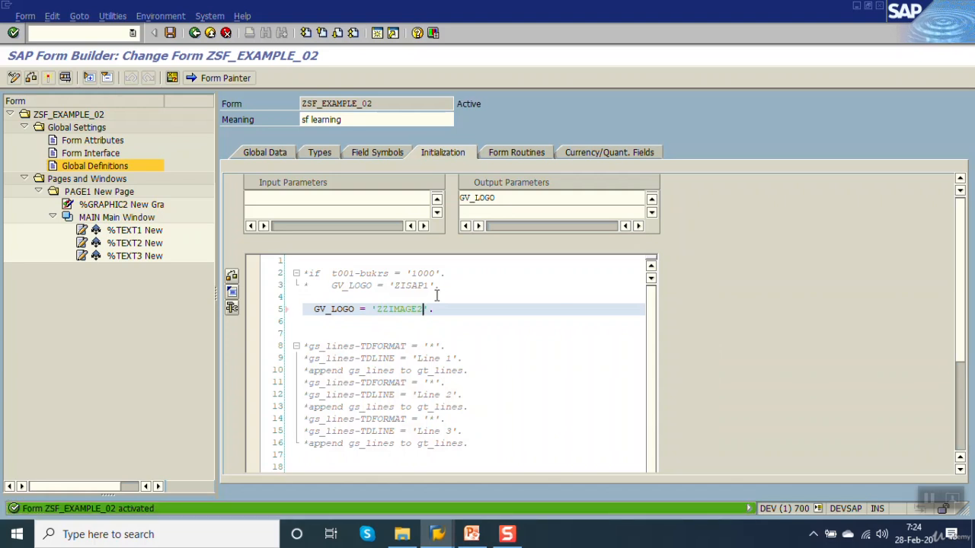
Step: Test the form to check the graphic ZZIMAGE2 in print preview, and return to the initialization code
click(315, 310)
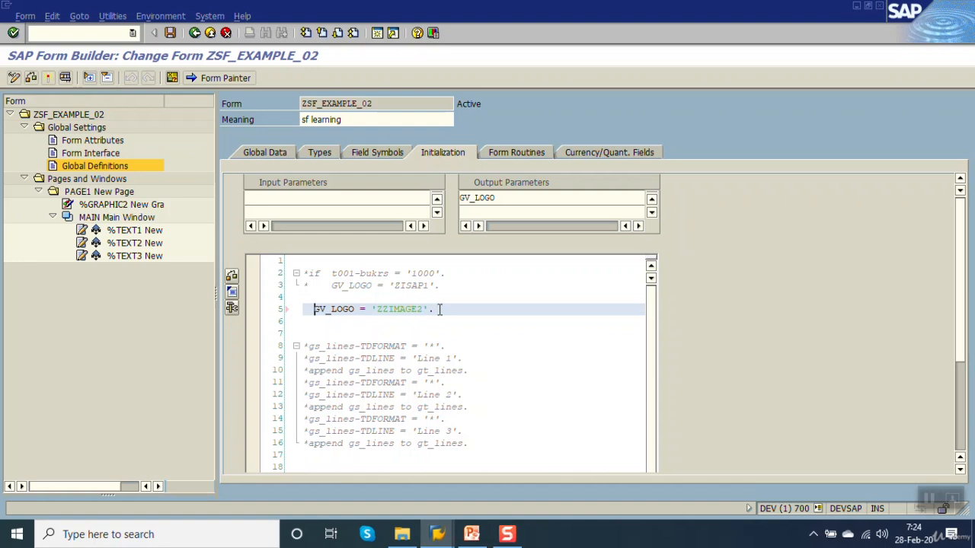
key(F8)
key(F8)
key(F8)
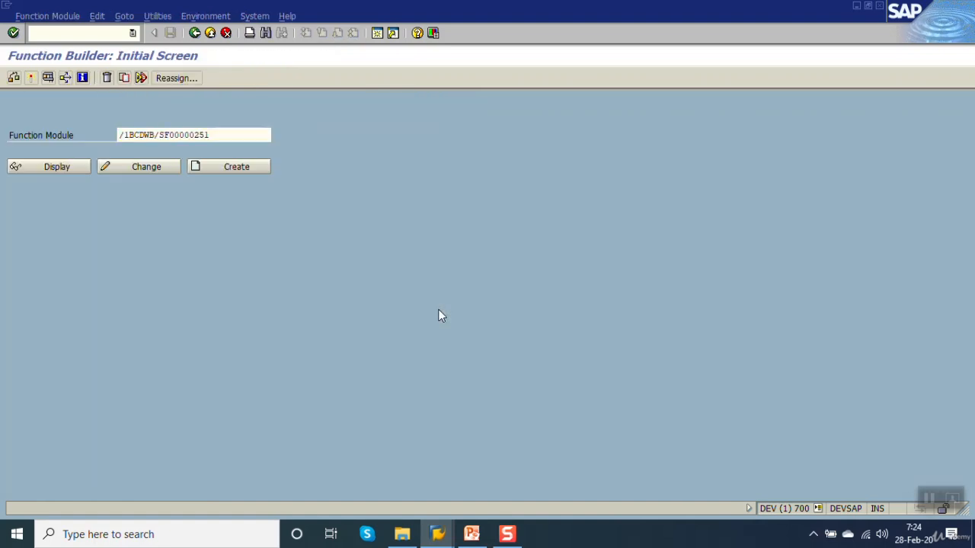
key(F8)
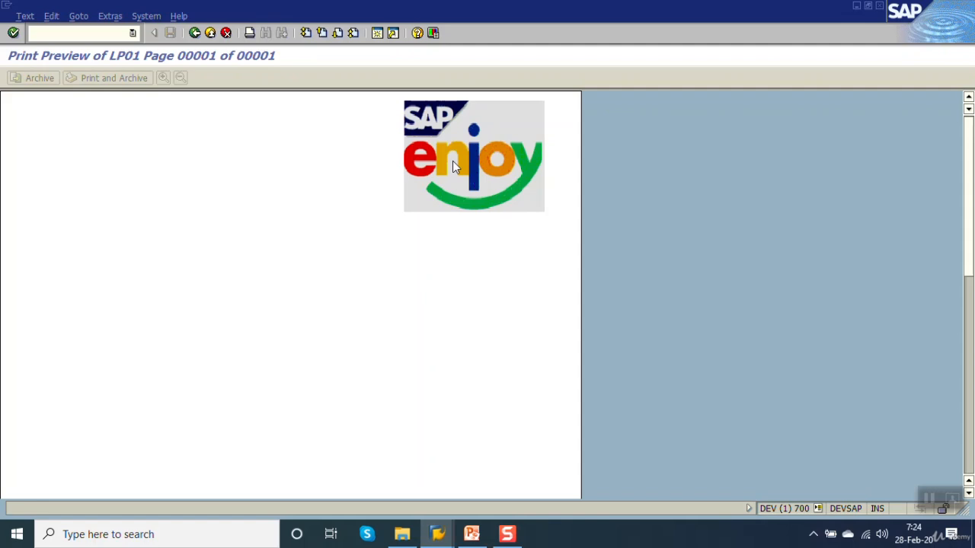
click(195, 33)
click(195, 34)
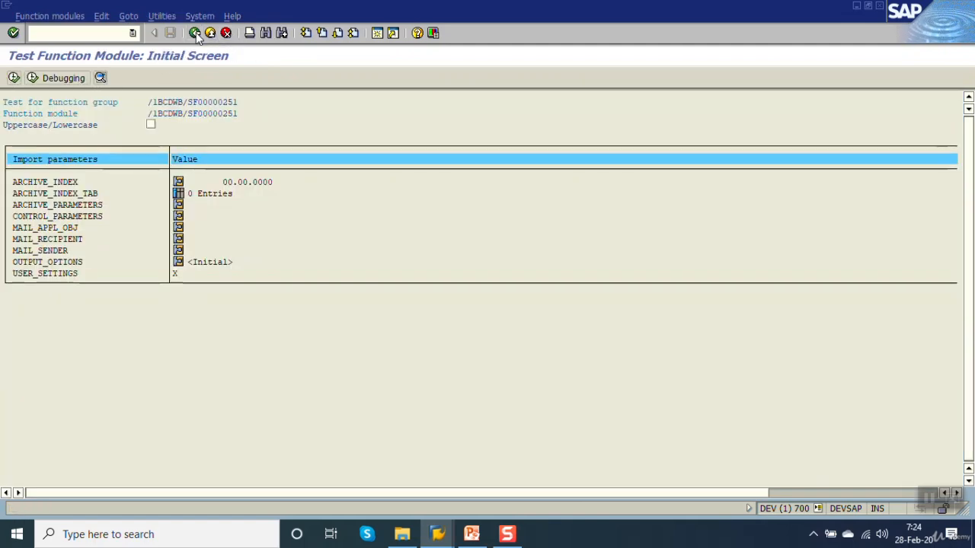
click(195, 33)
click(195, 33)
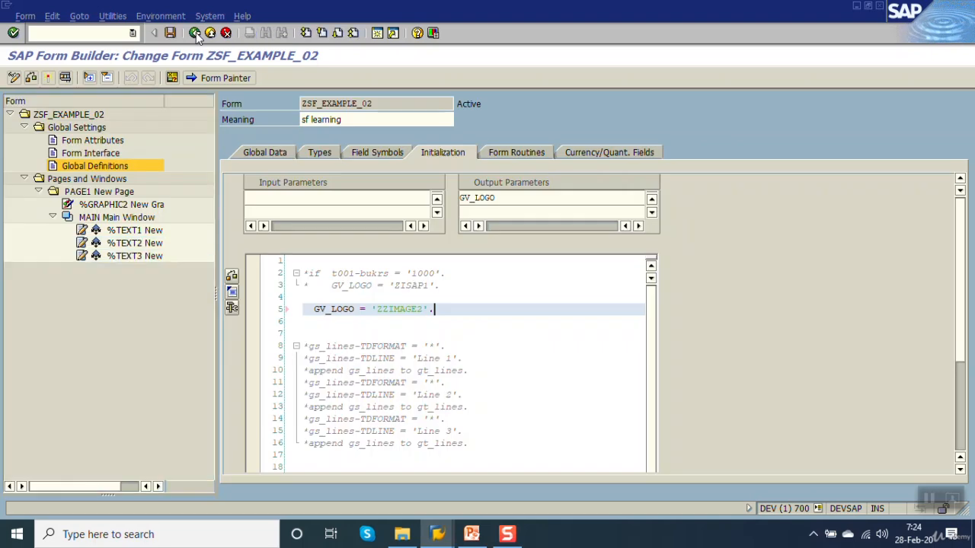
Step: Open the general attributes of the graphic node %GRAPHIC2 and check its graphic name
click(122, 204)
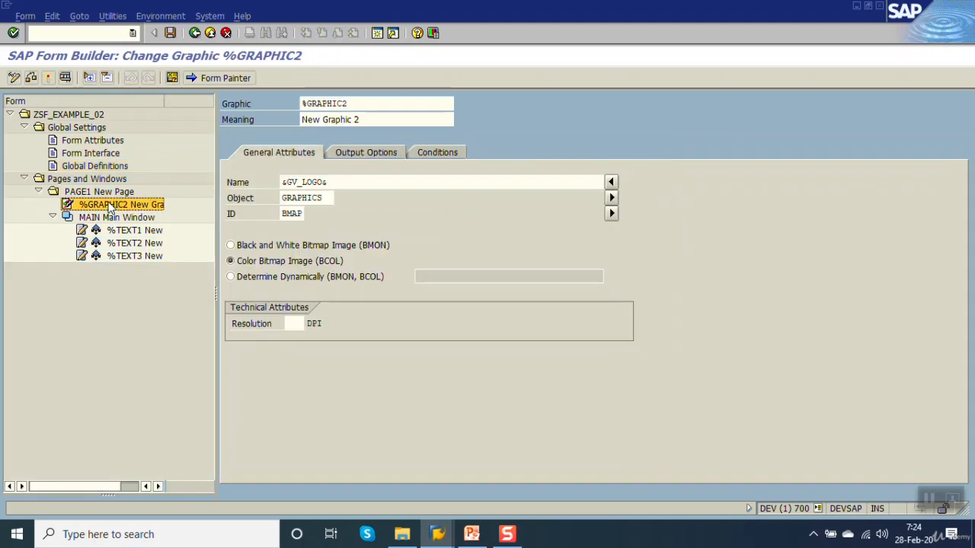
drag(362, 182, 282, 182)
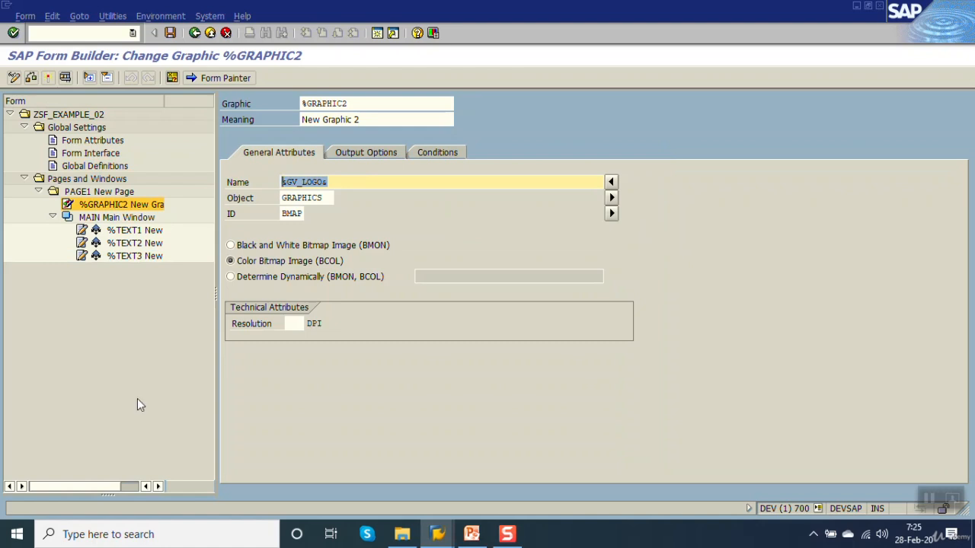
click(336, 183)
click(98, 208)
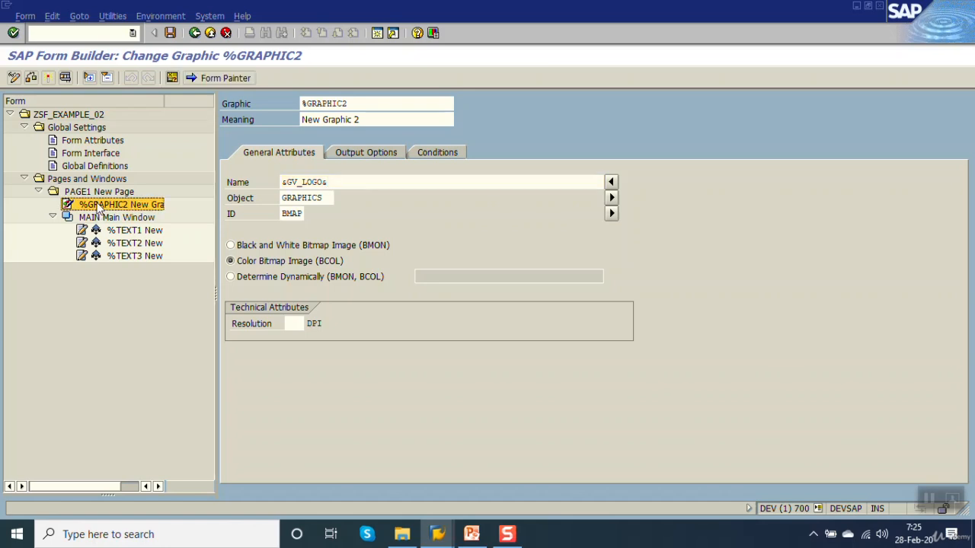
right_click(98, 208)
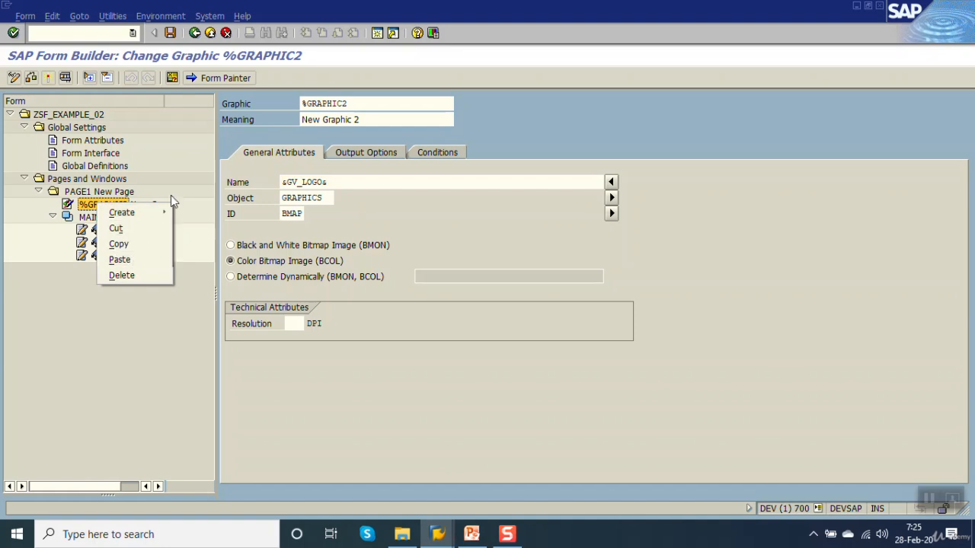
click(93, 207)
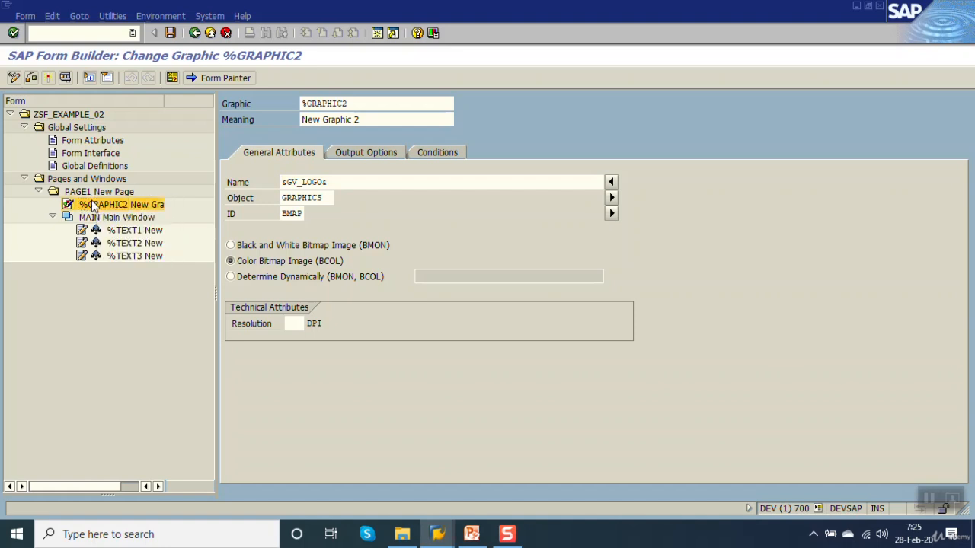
Step: Add the output condition 1 = 2 to %GRAPHIC2 and save the form
click(441, 153)
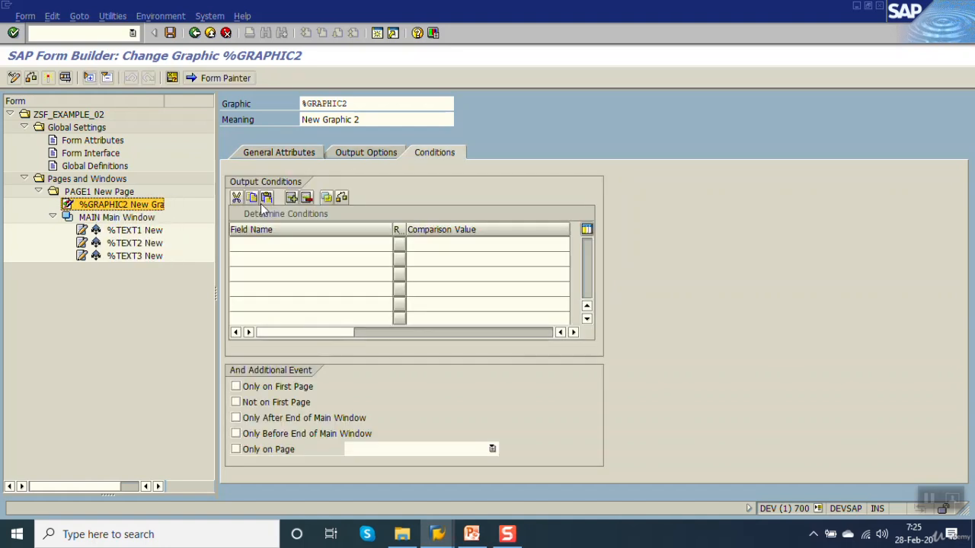
click(272, 245)
text(1)
key(Tab)
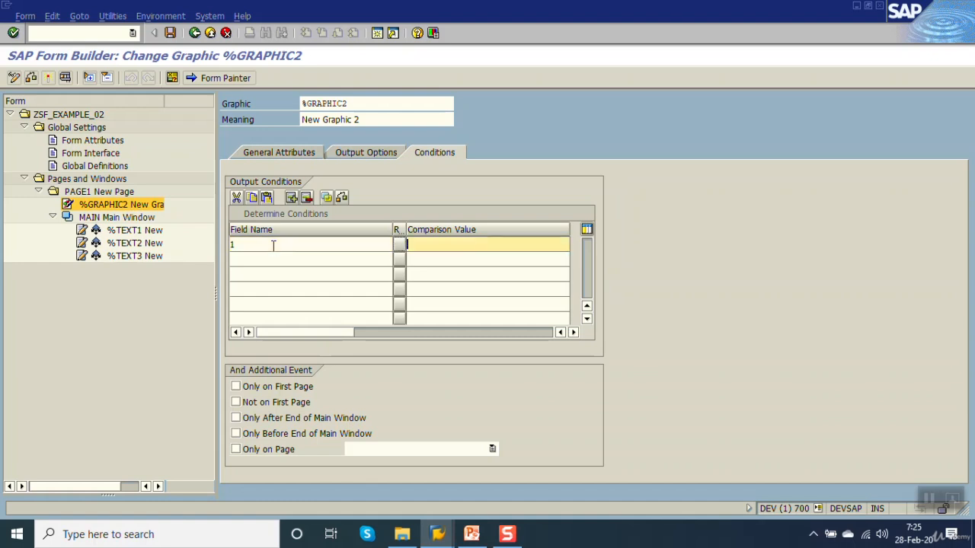
text(1)
key(BackSpace)
text(2)
key(Return)
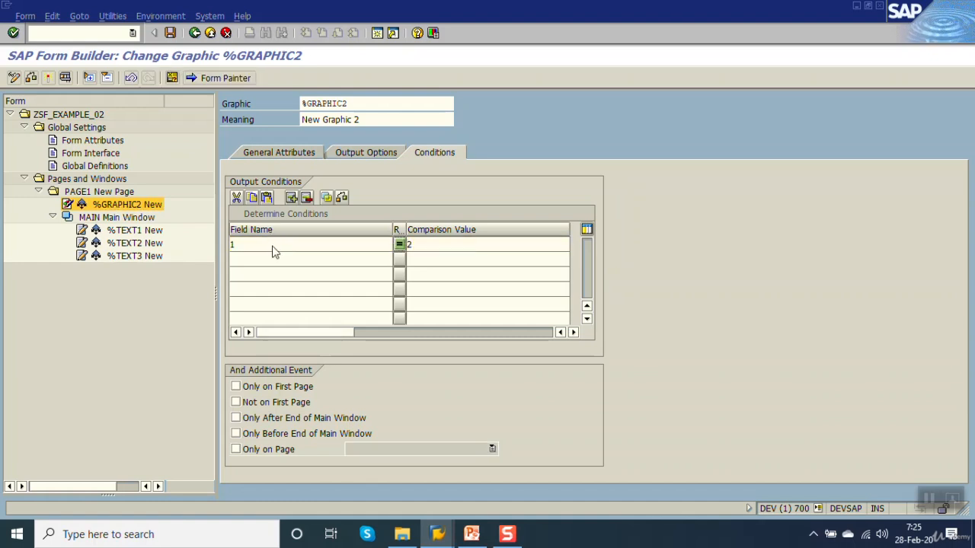
key(ctrl+s)
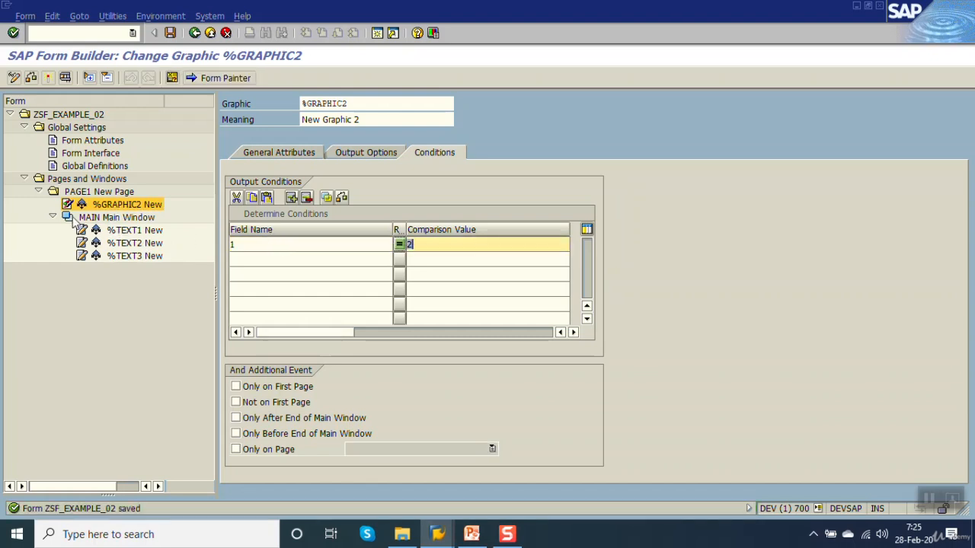
Step: Assign the color bitmap ZCHEQUE as the background picture of PAGE1, finding it with the name pattern zchequ*
click(53, 217)
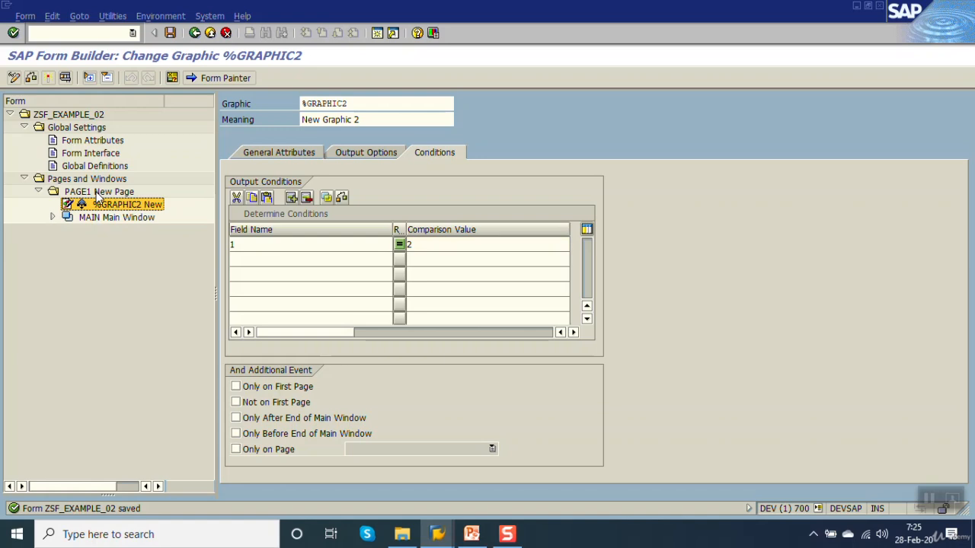
click(92, 192)
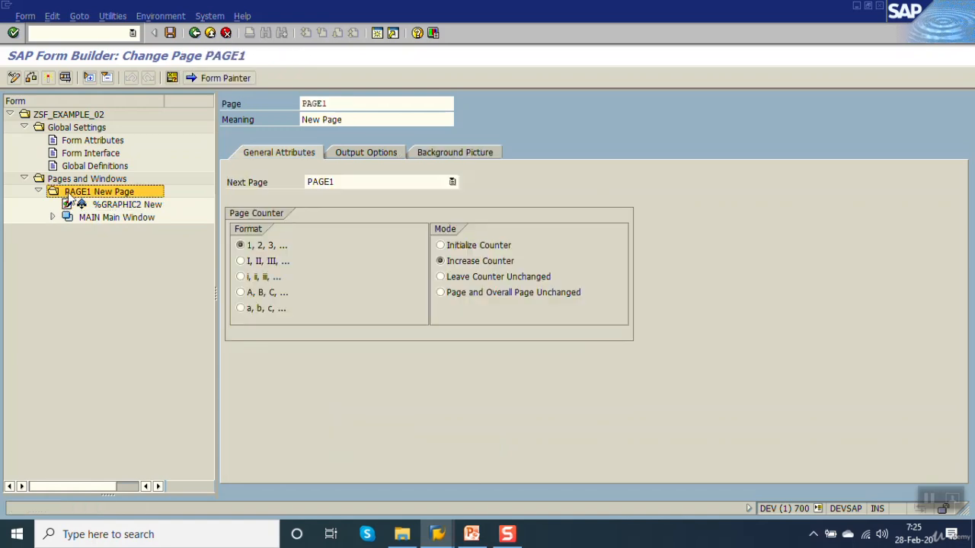
click(452, 153)
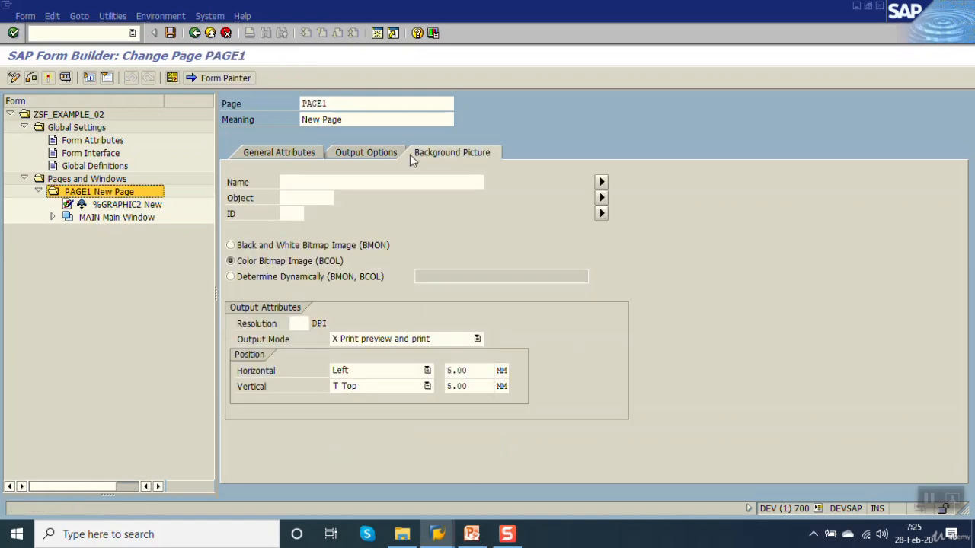
click(405, 182)
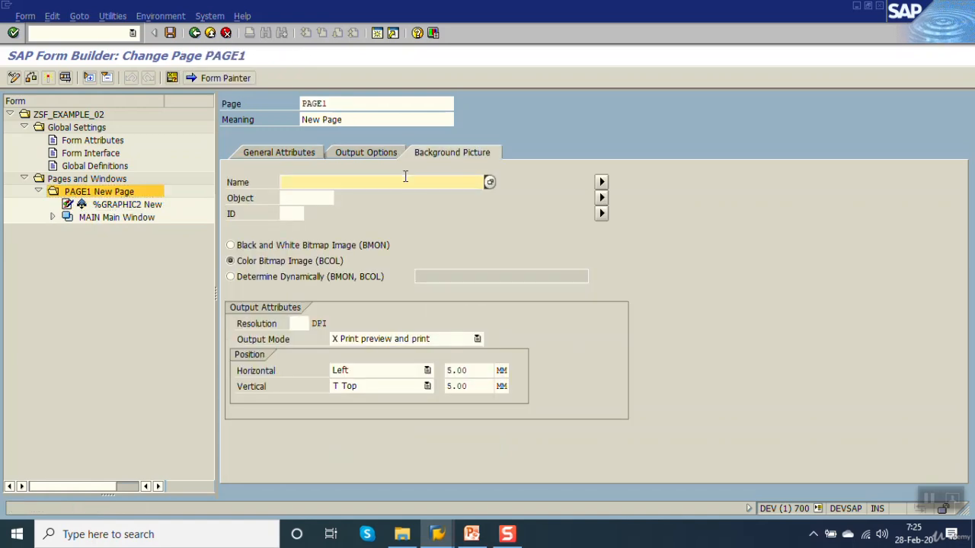
click(490, 182)
text(zchequ)
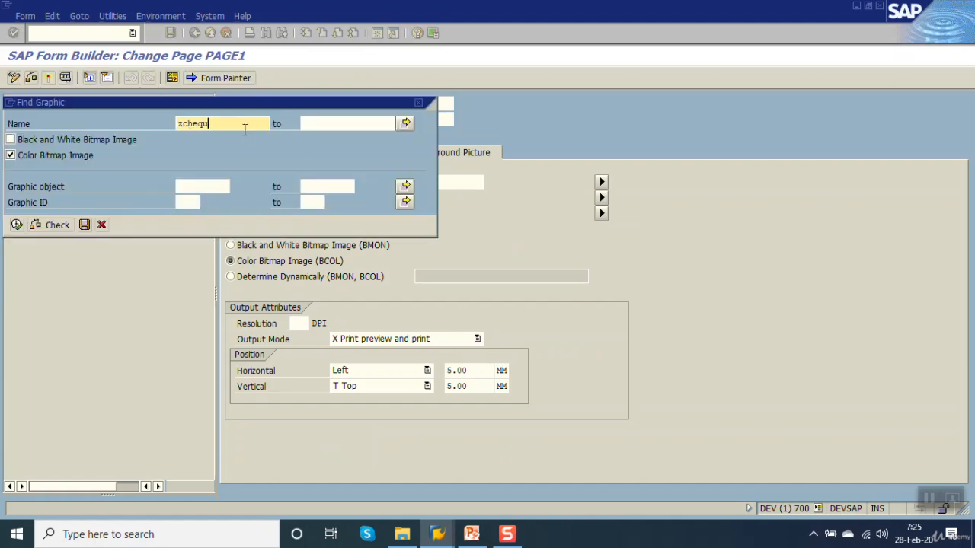
text(*)
click(17, 225)
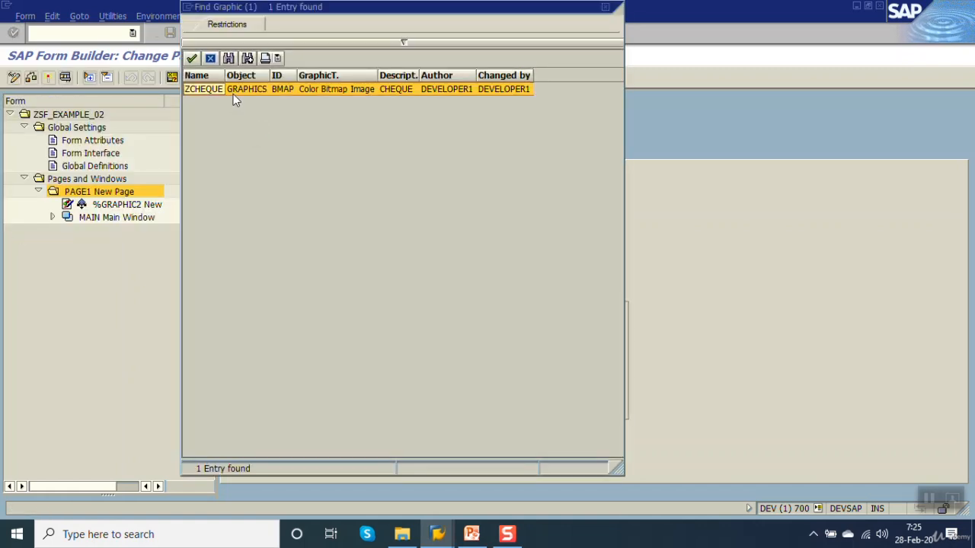
double_click(233, 93)
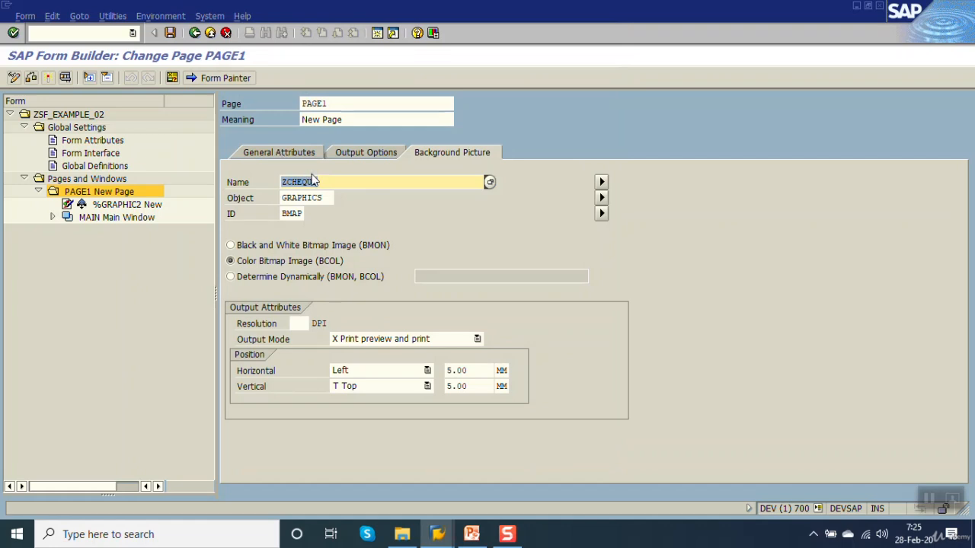
Step: Set the output mode of PAGE1's background picture to Print Preview and activate the form
click(431, 339)
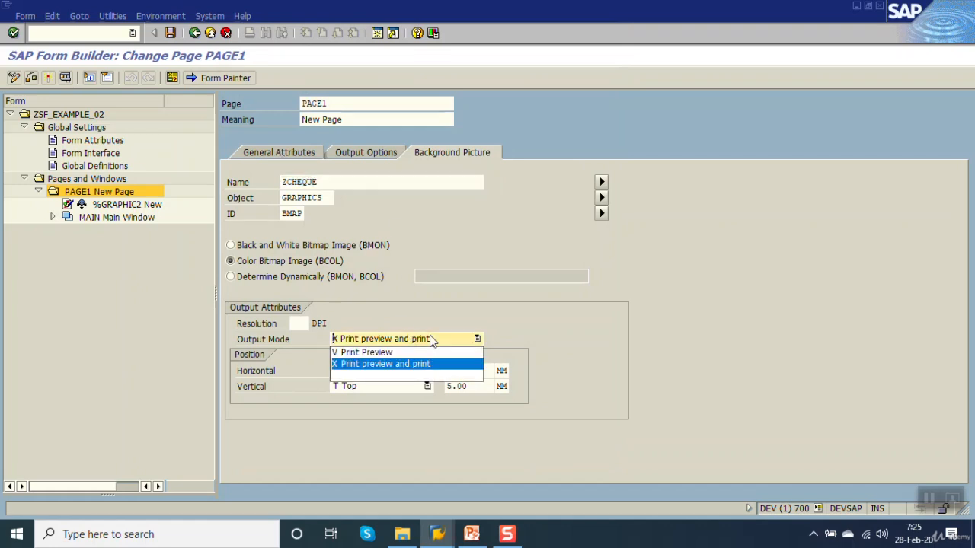
click(389, 354)
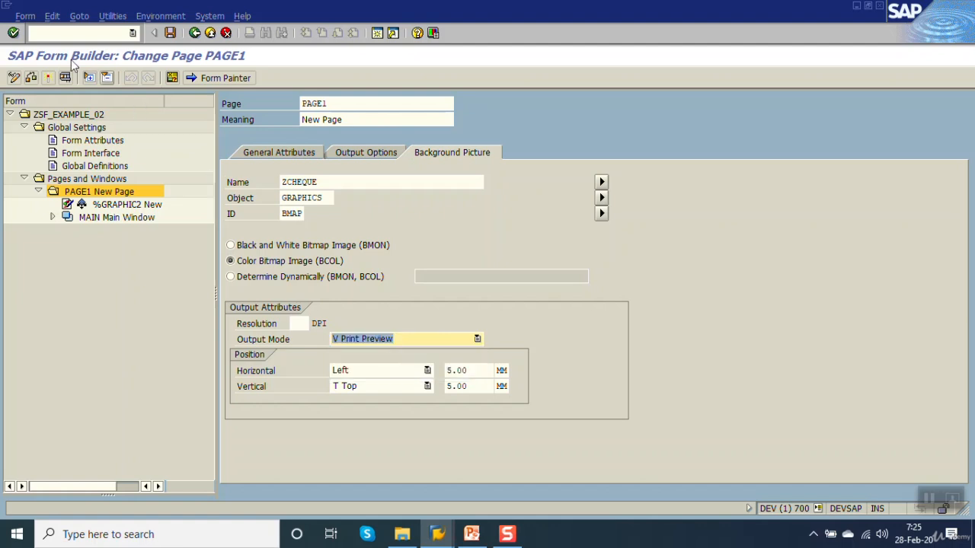
click(48, 80)
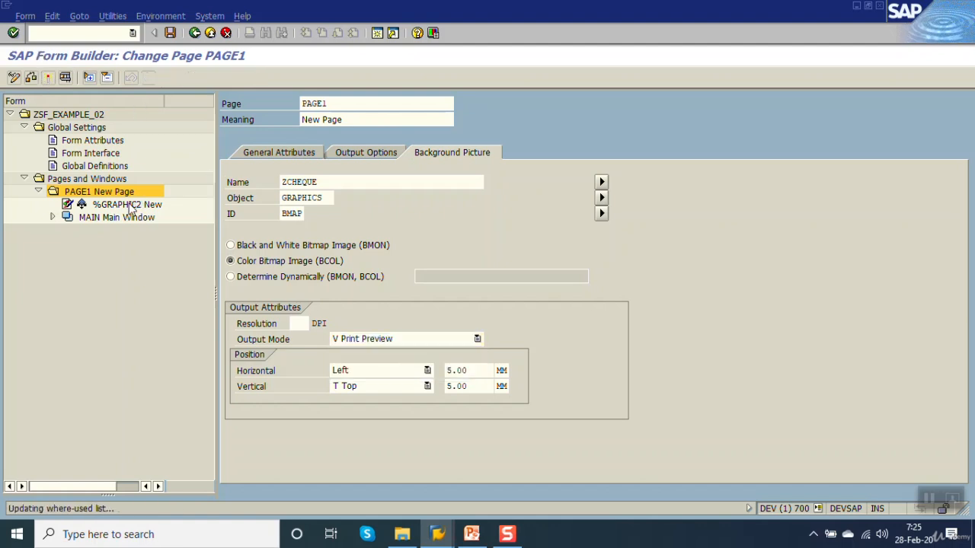
Step: Test the form's function module through to print preview to check the cheque background
key(F8)
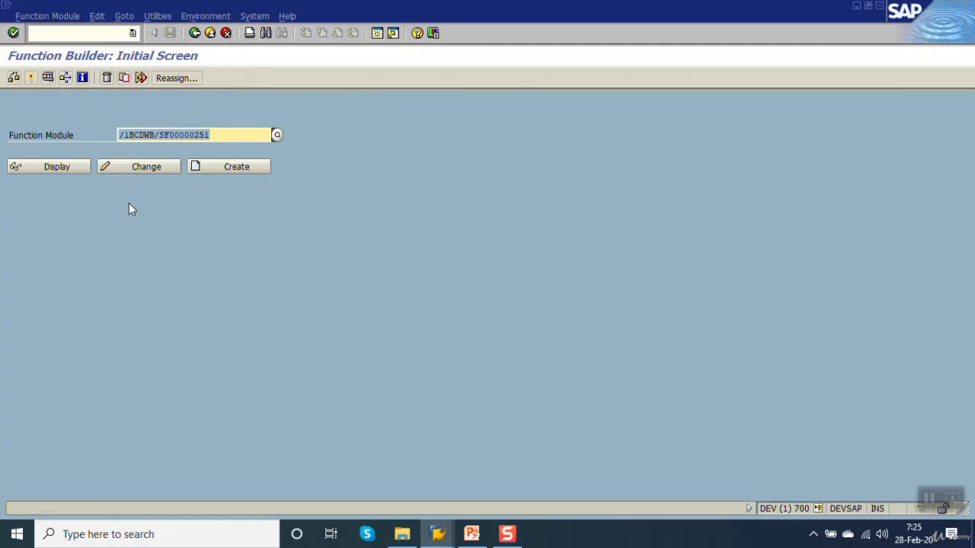
key(F8)
key(F8)
key(F8)
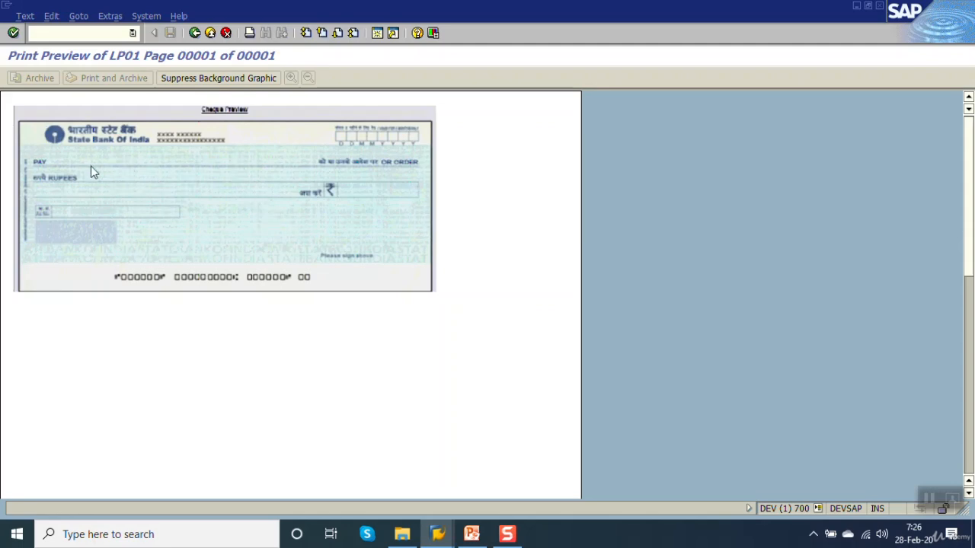
Step: Print the previewed form to a PDF file, check and close the output, and return to PAGE1's background picture settings
click(249, 33)
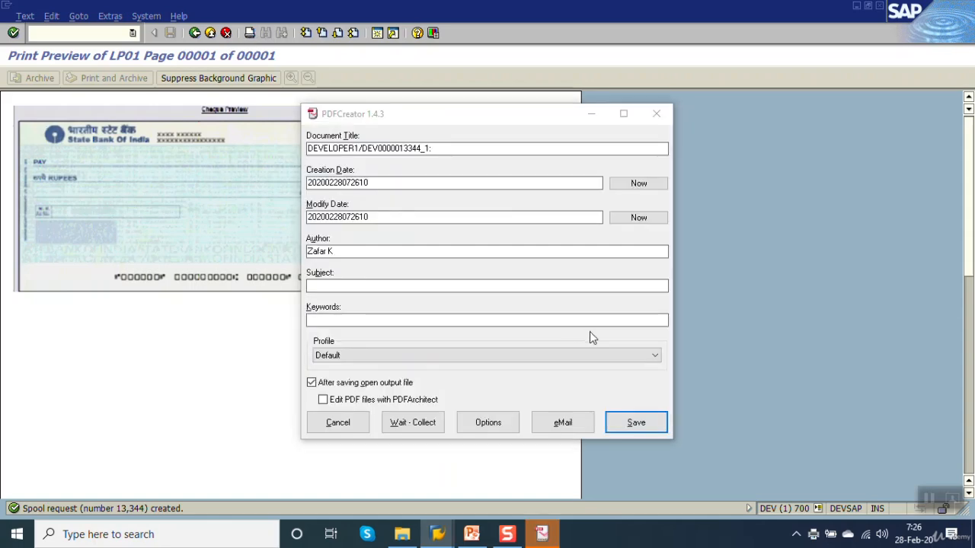
click(626, 423)
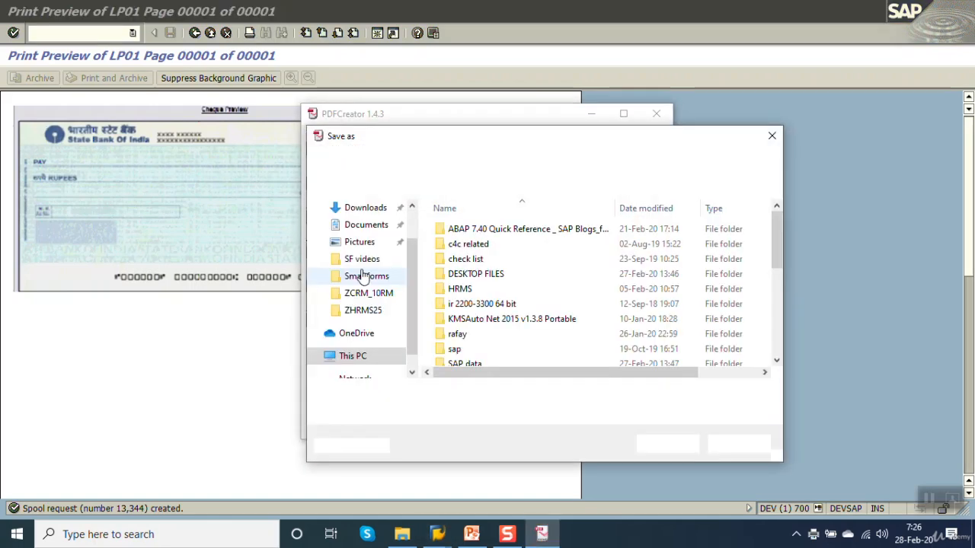
click(643, 444)
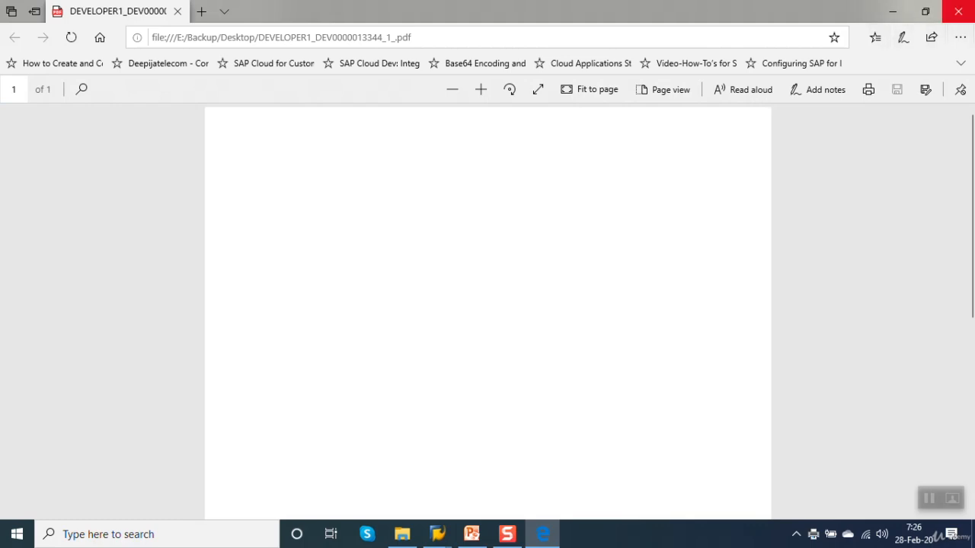
click(958, 12)
click(196, 34)
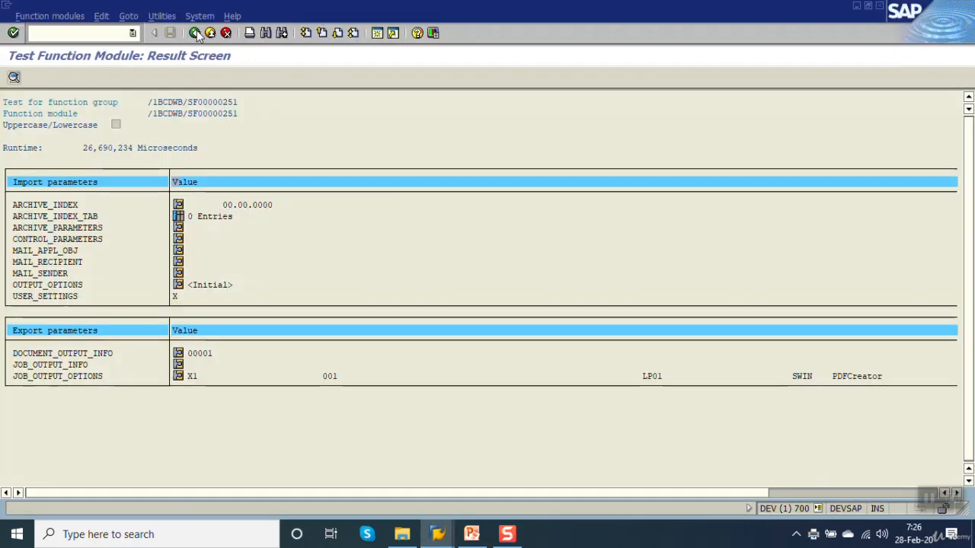
click(196, 35)
click(196, 35)
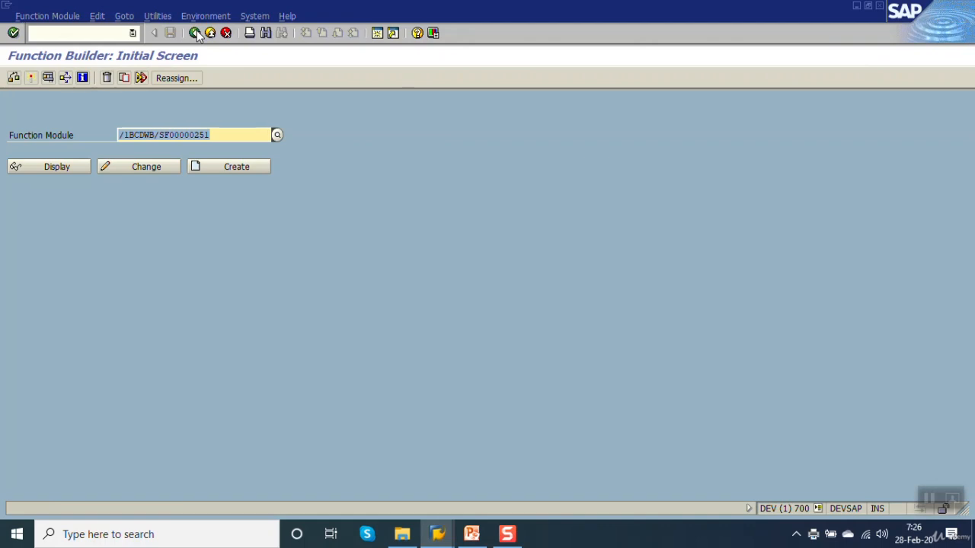
click(196, 34)
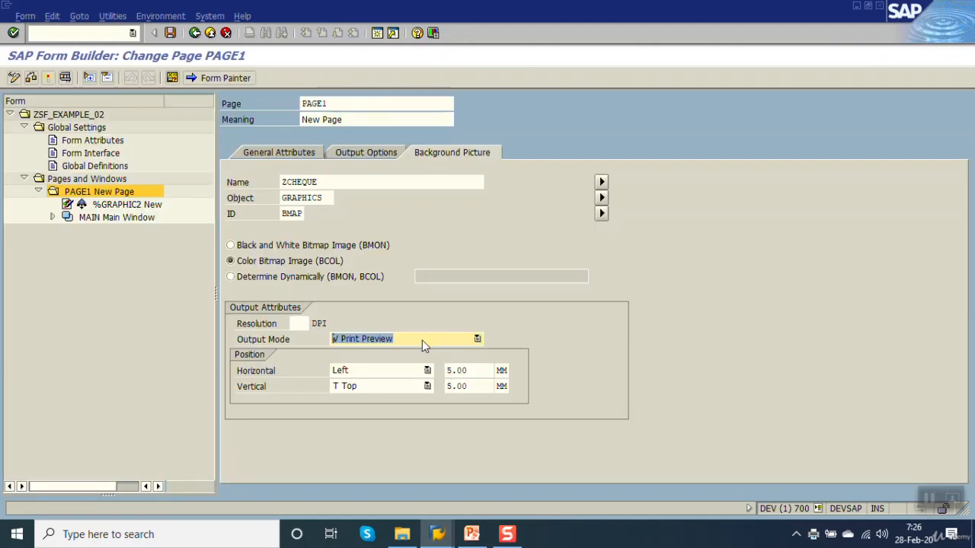
Step: Set the background picture's output mode to Print preview and print, and activate the form
click(421, 340)
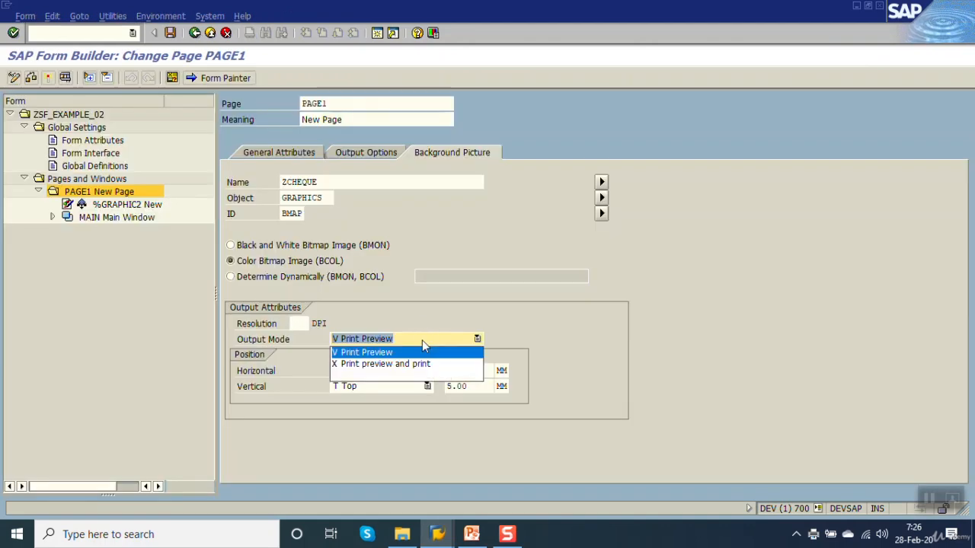
click(381, 365)
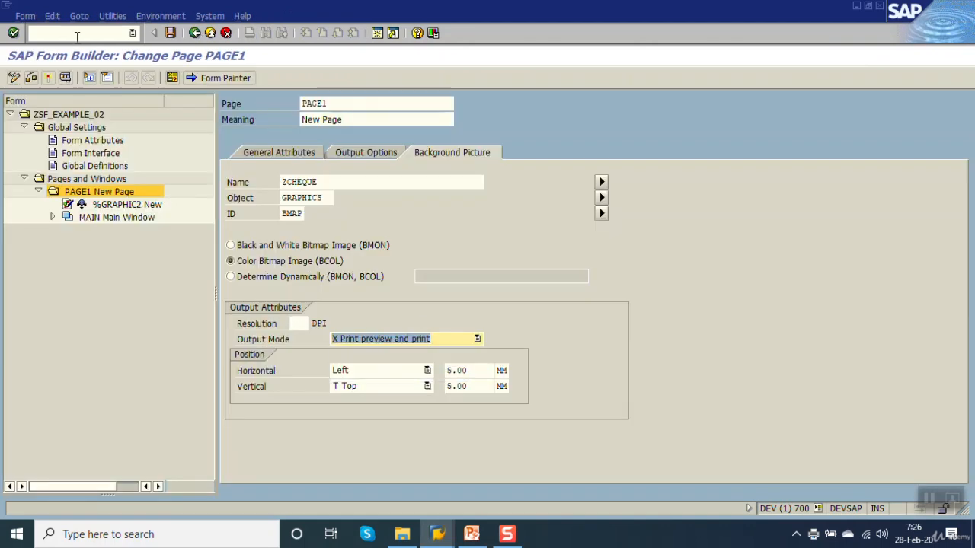
click(51, 80)
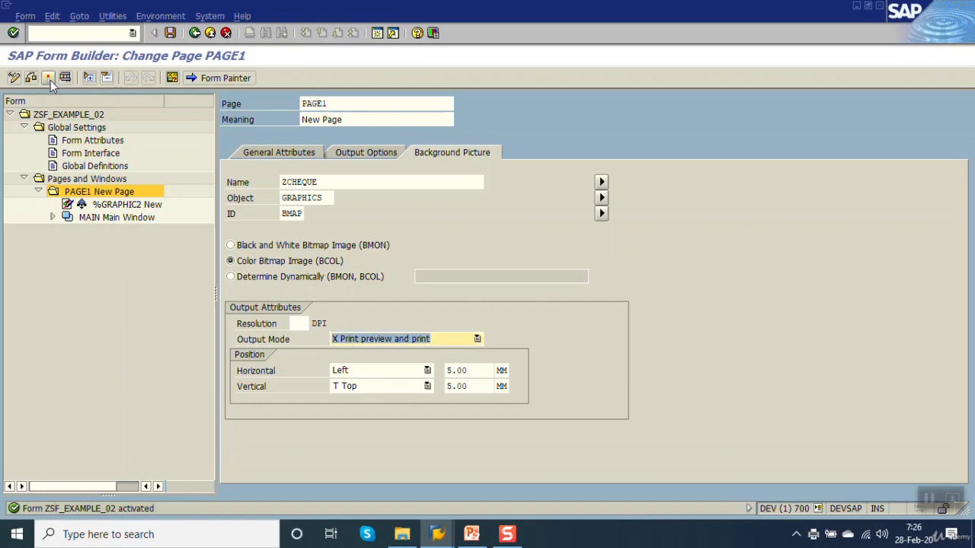
Step: Test the form in print preview, print it to a PDF file, and check the cheque background in the output before closing it
key(F8)
key(F8)
key(F8)
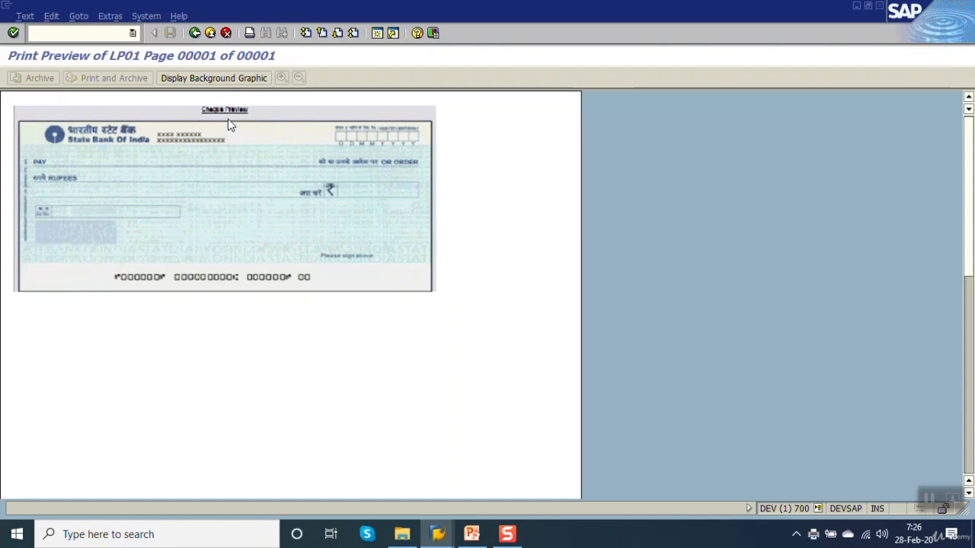
click(250, 33)
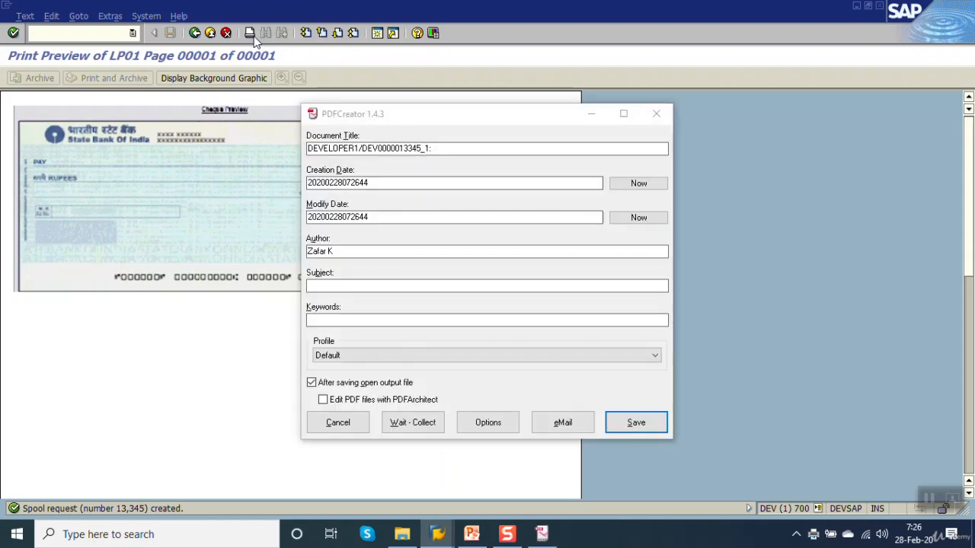
click(636, 423)
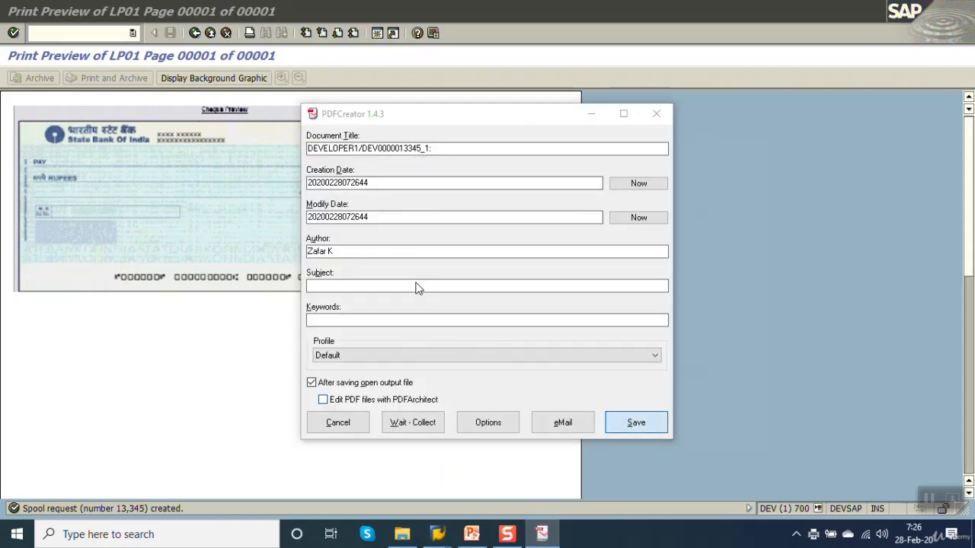
click(667, 444)
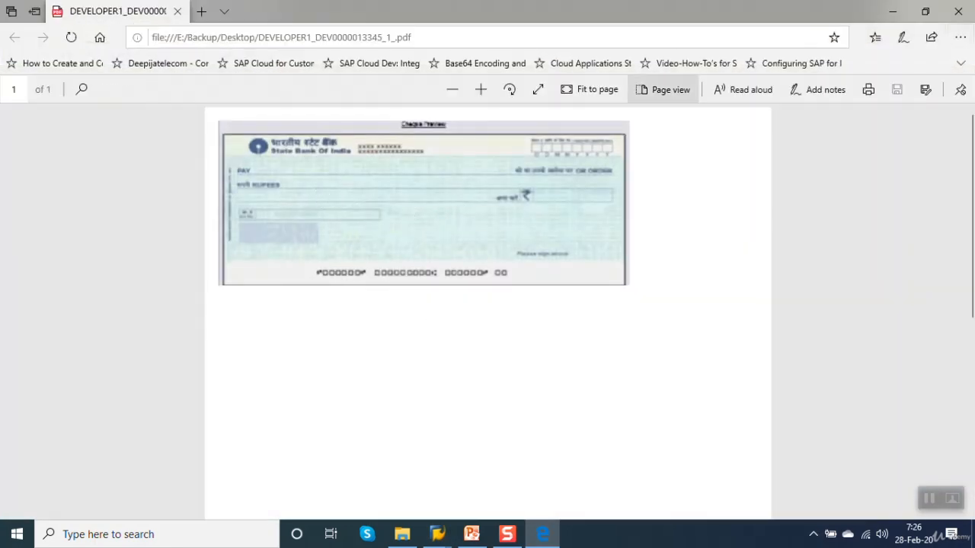
click(958, 11)
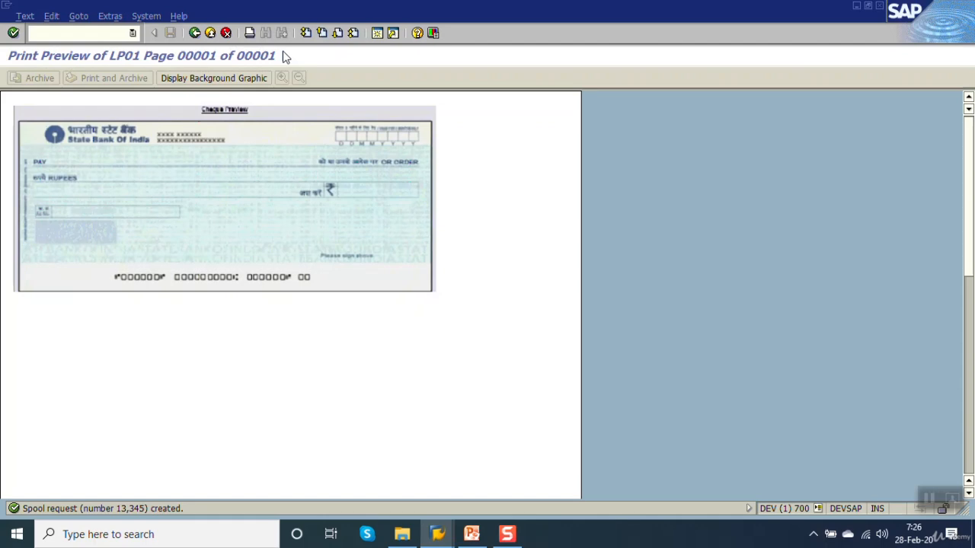
Step: Leave the print preview and the function module test, and return to PAGE1's background picture settings in the form
click(195, 34)
click(199, 35)
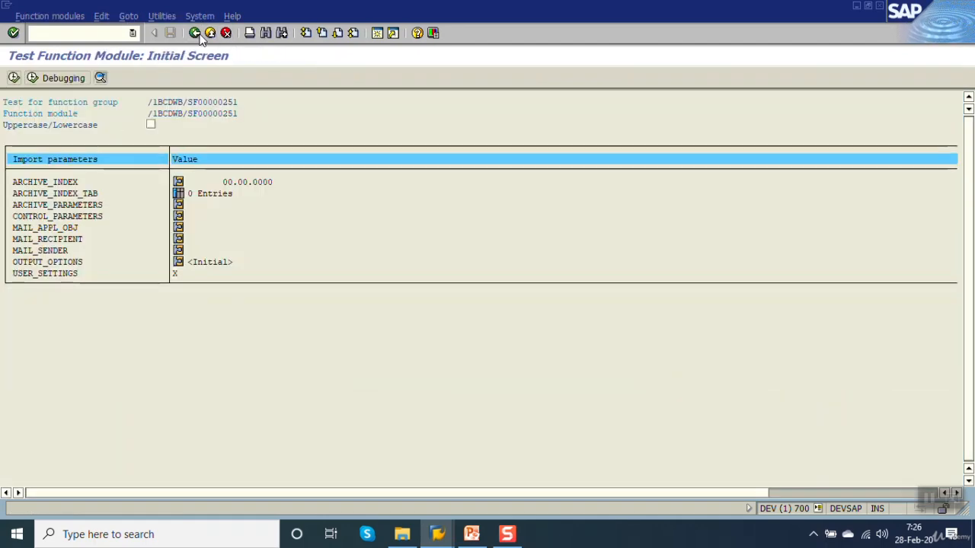
click(199, 36)
click(196, 34)
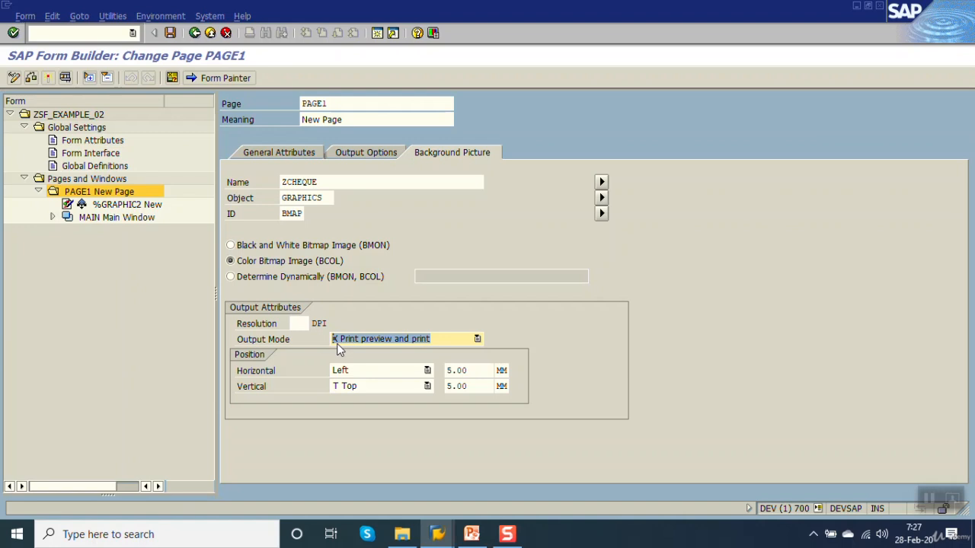
Step: Review %GRAPHIC2's general attributes and PAGE1's background picture settings, and exit Smart Forms to the SAP Easy Access screen
click(99, 204)
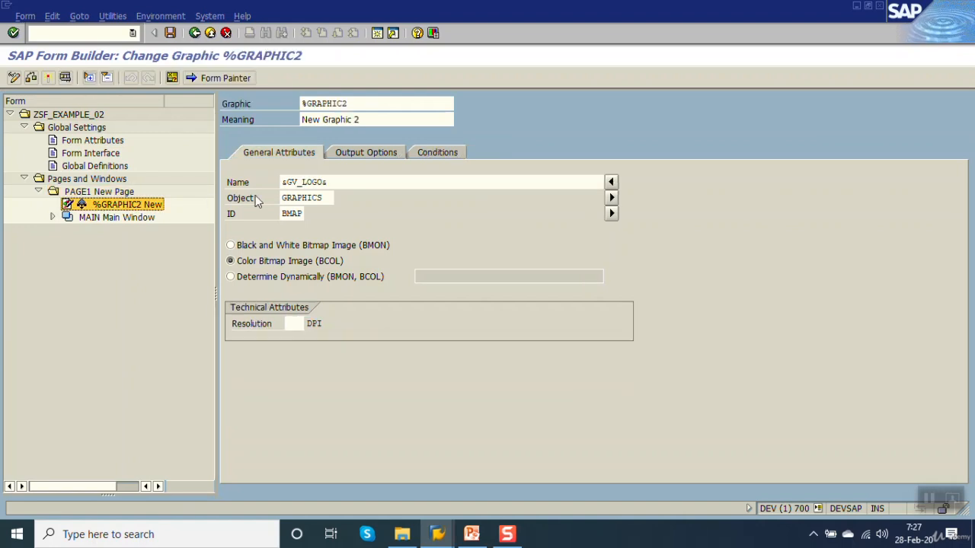
click(357, 183)
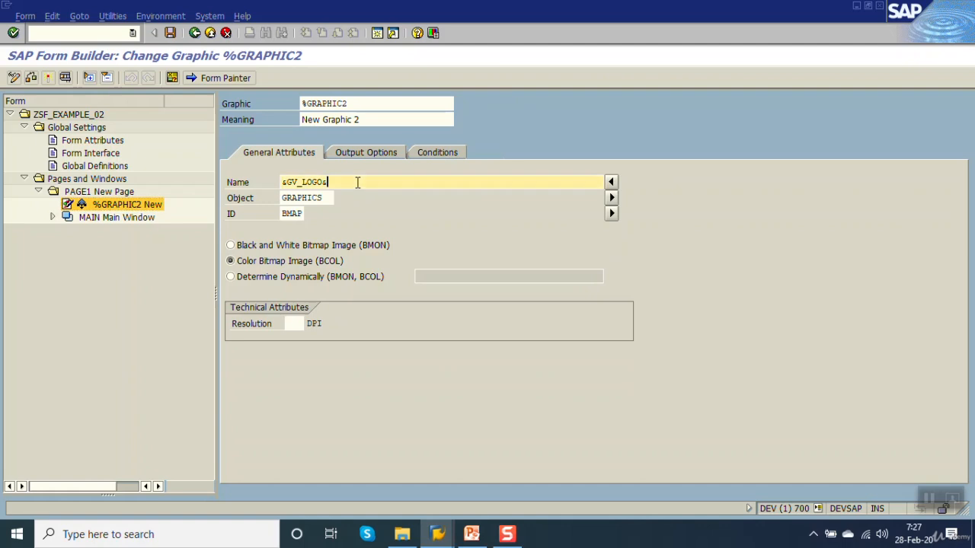
click(104, 195)
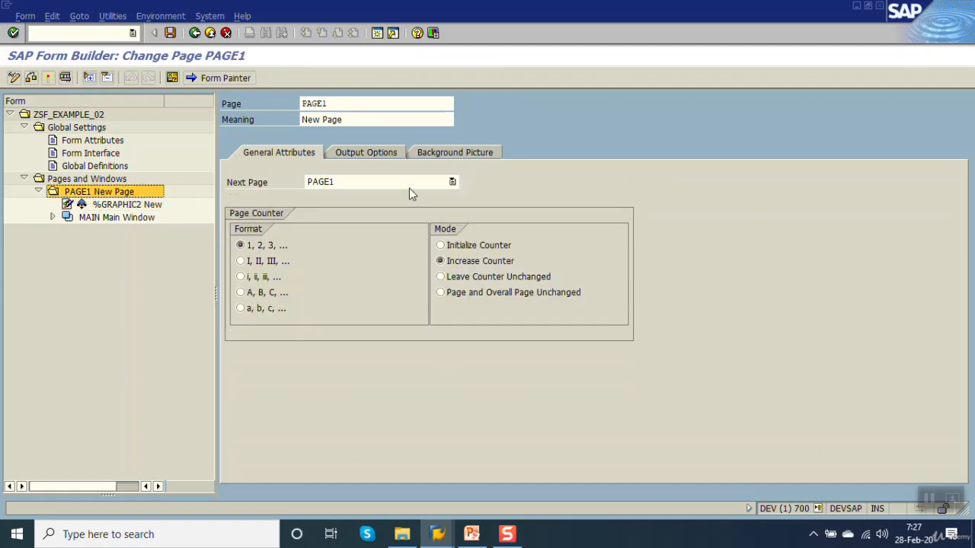
click(440, 154)
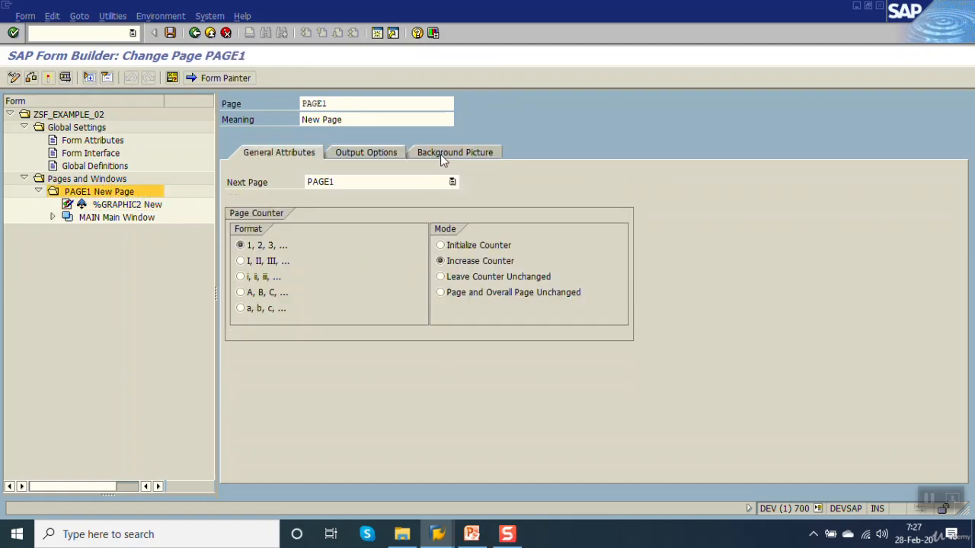
click(208, 34)
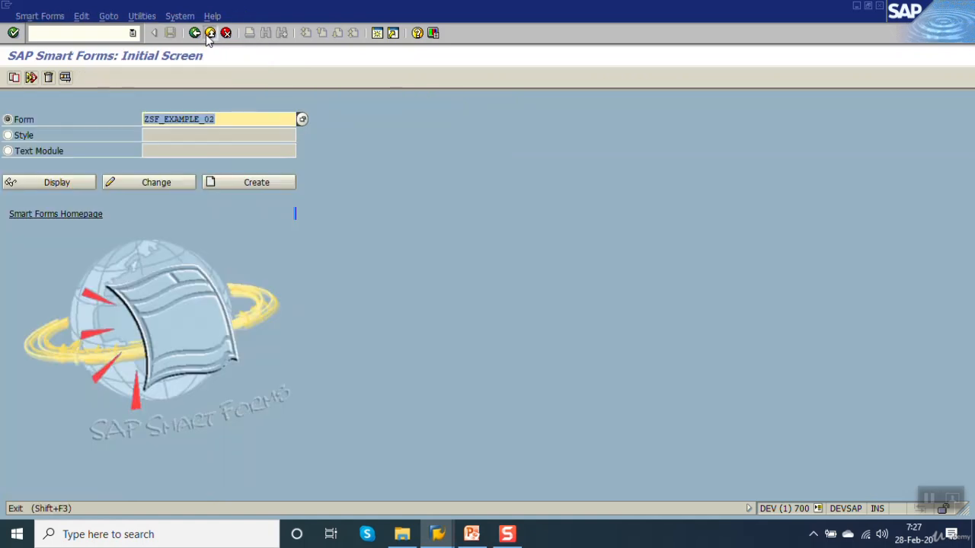
click(208, 35)
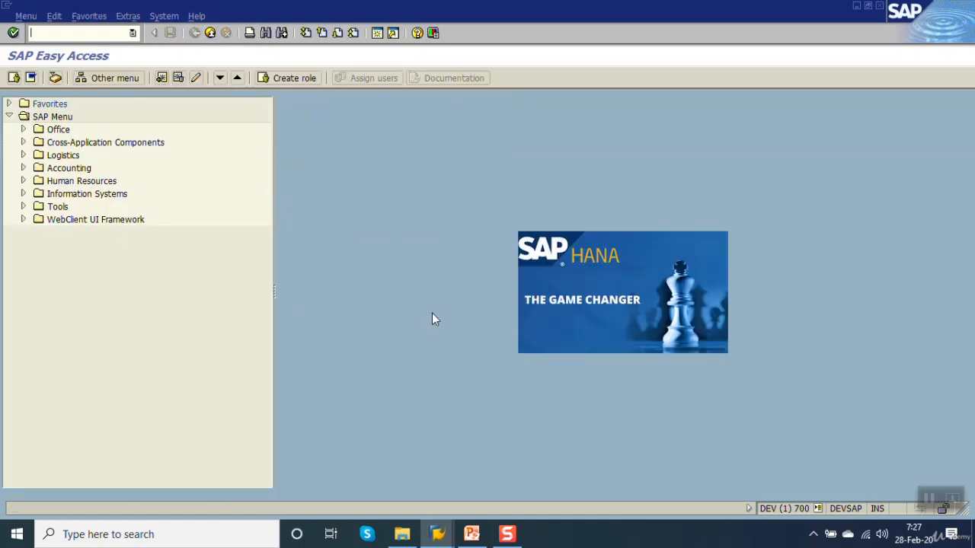